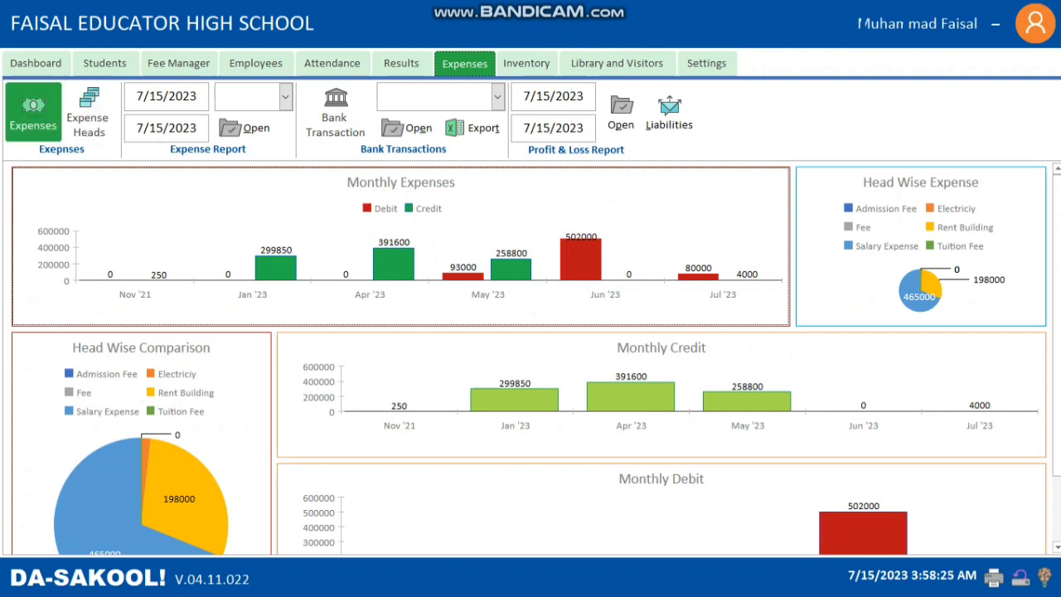
- Open the full expenses list and look through the January and April 2023 entries
click(33, 113)
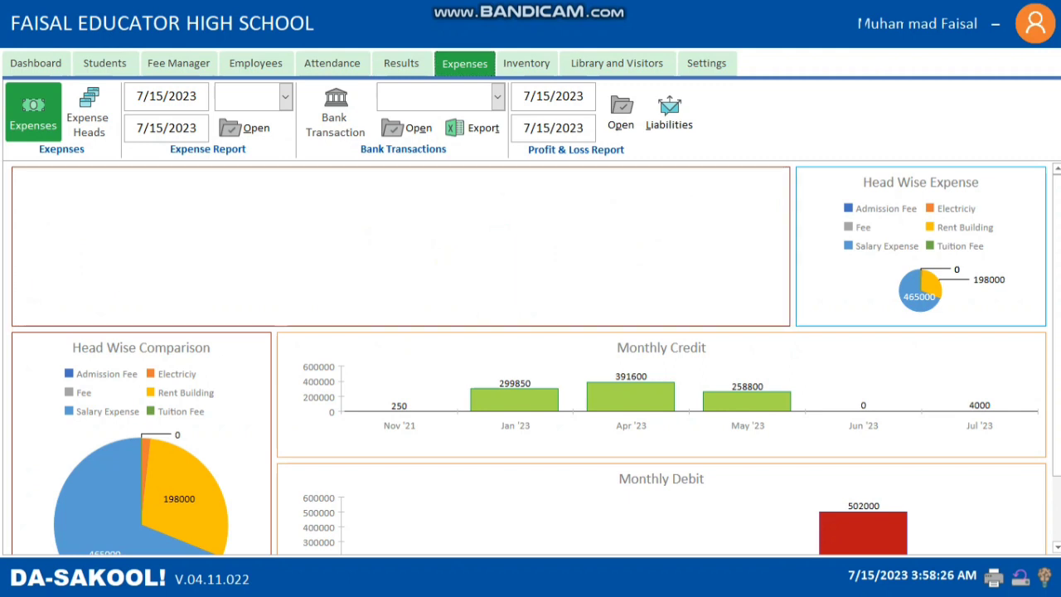
click(33, 112)
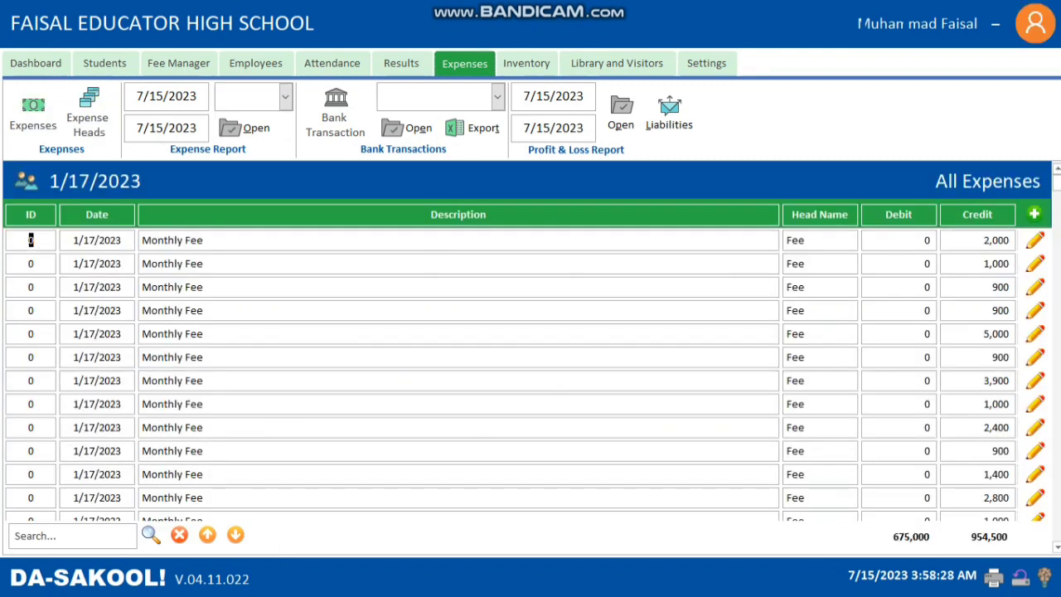
scroll(527, 373, down, 9)
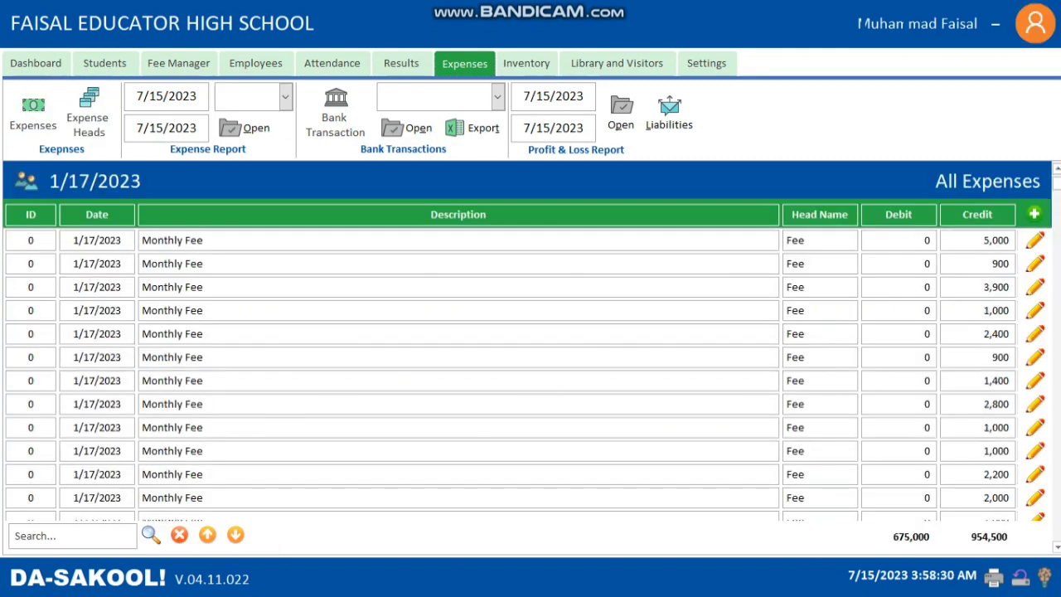
scroll(530, 372, down, 10)
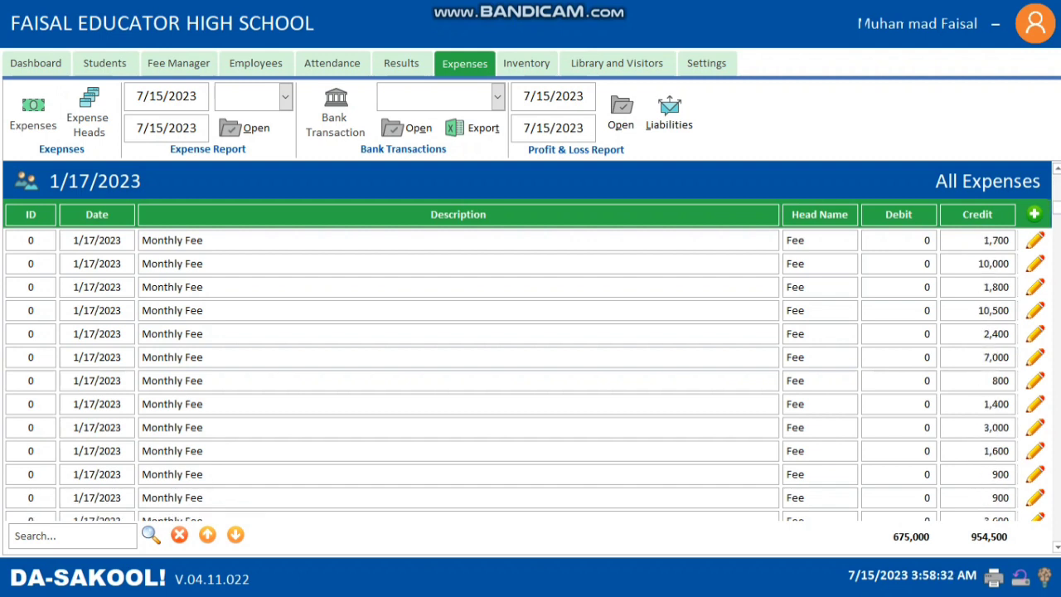
scroll(530, 373, down, 10)
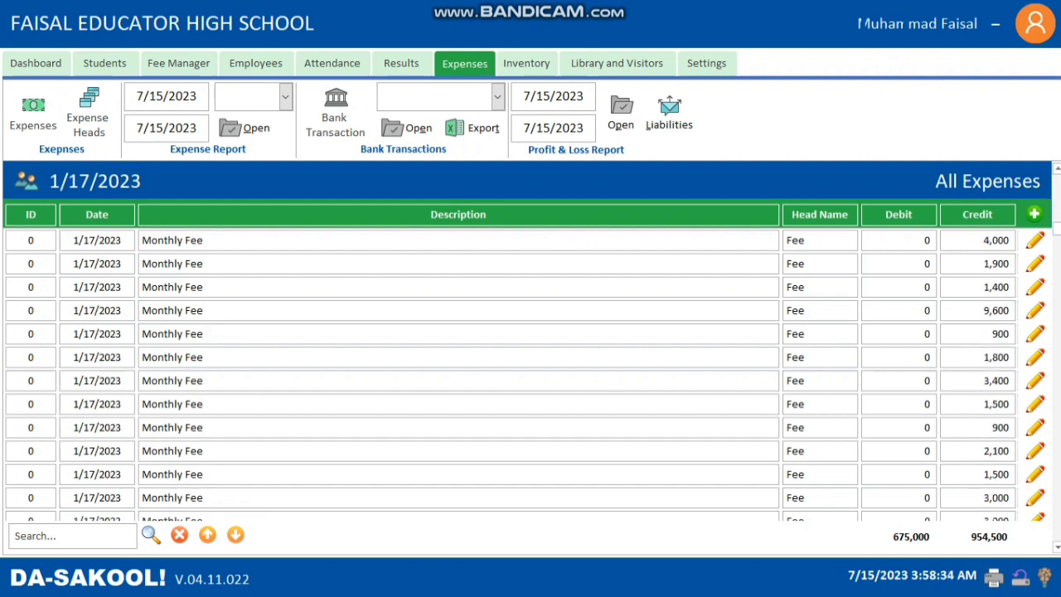
scroll(530, 373, down, 10)
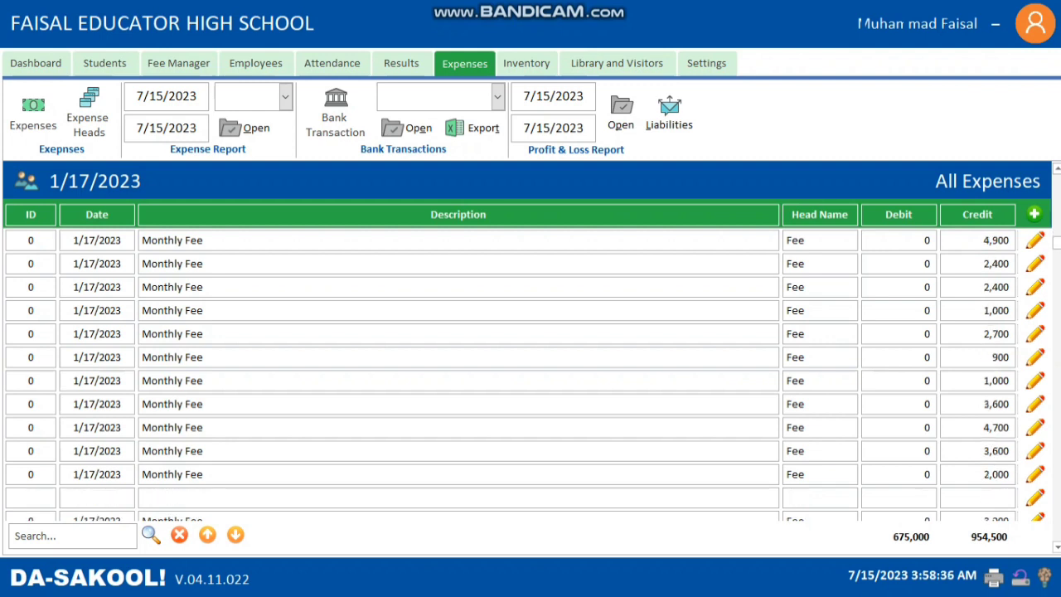
scroll(530, 373, down, 10)
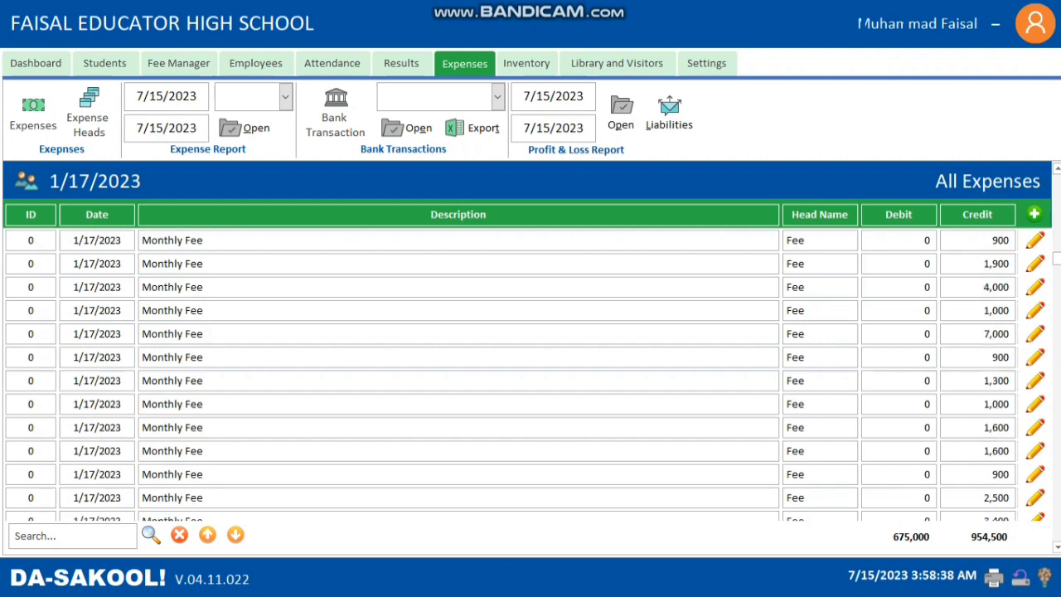
scroll(531, 372, down, 10)
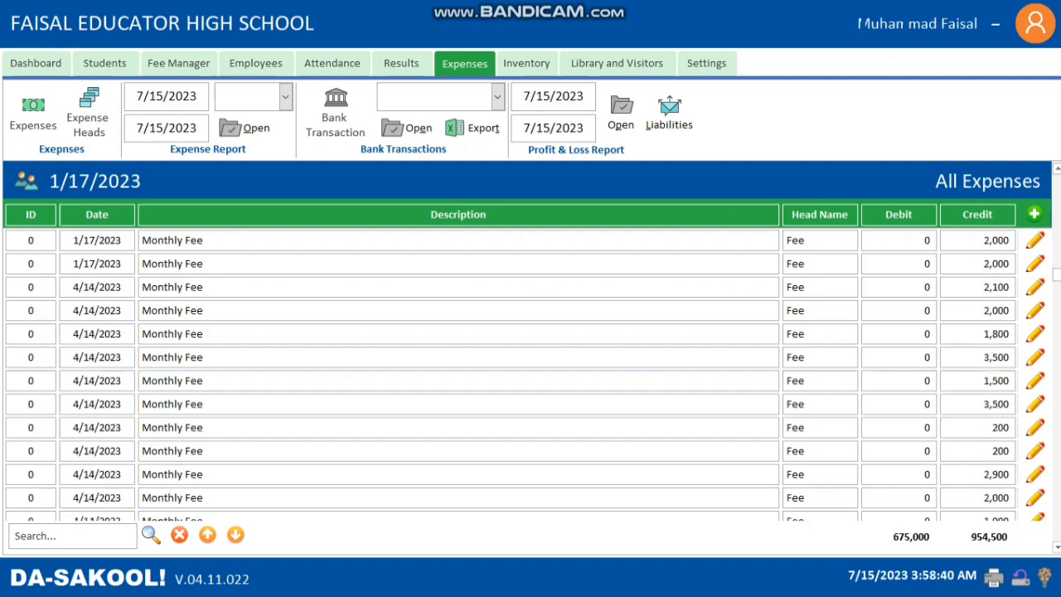
scroll(530, 373, down, 10)
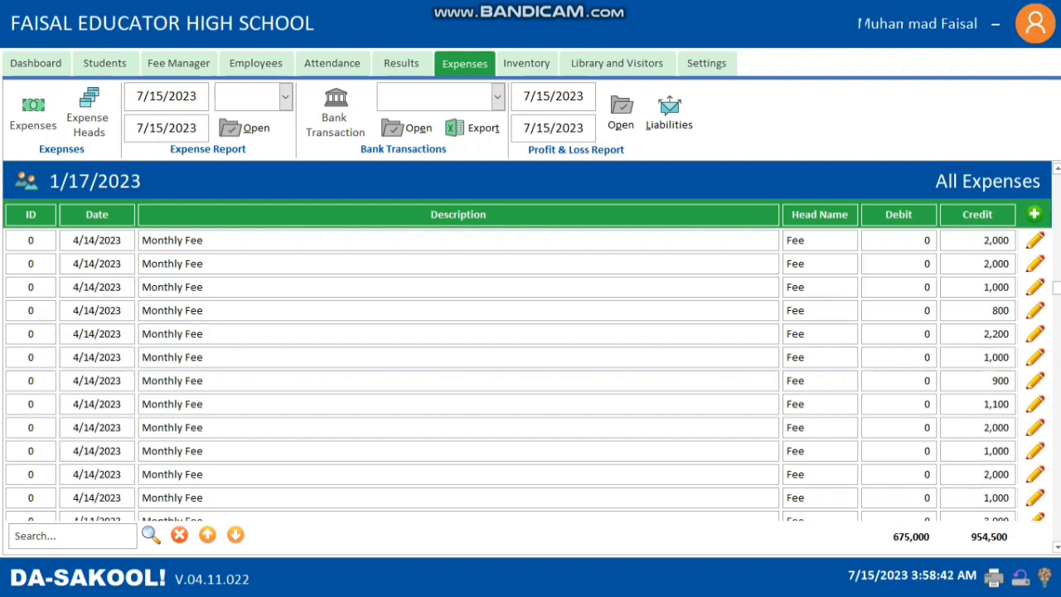
scroll(530, 373, down, 10)
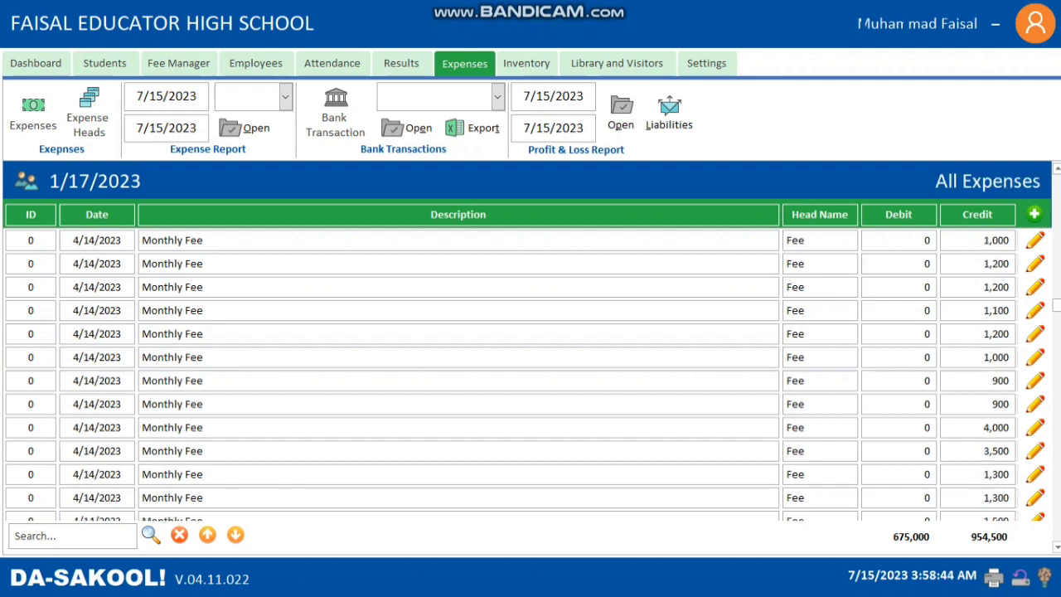
scroll(530, 373, down, 4)
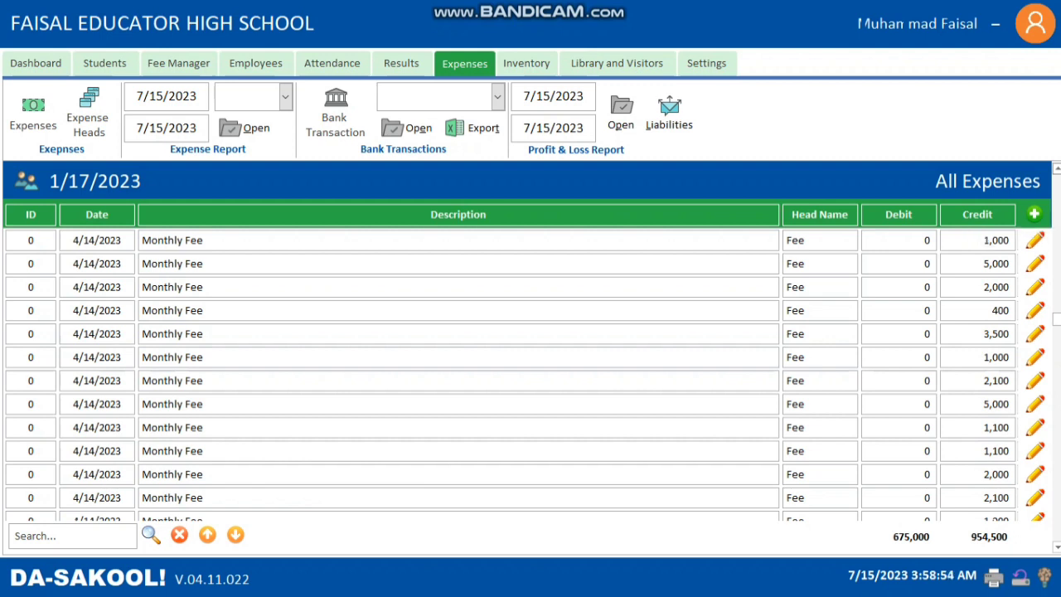
- Start a new expense record with ID 2, date 7/15/2023 and description "Pay Buliding Rent"
click(1034, 214)
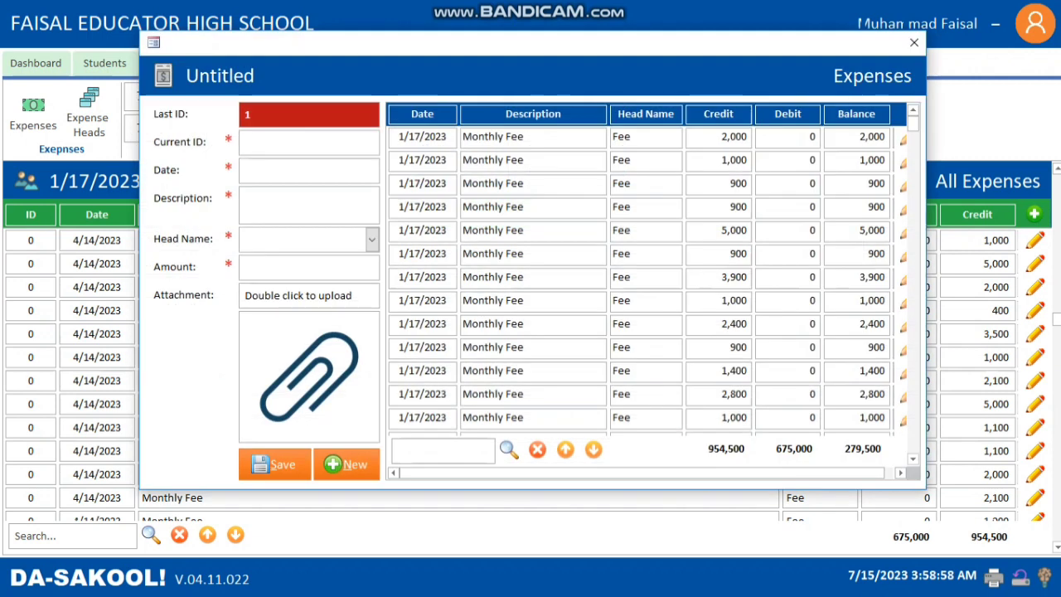
text(2)
key(Tab)
click(384, 163)
click(321, 288)
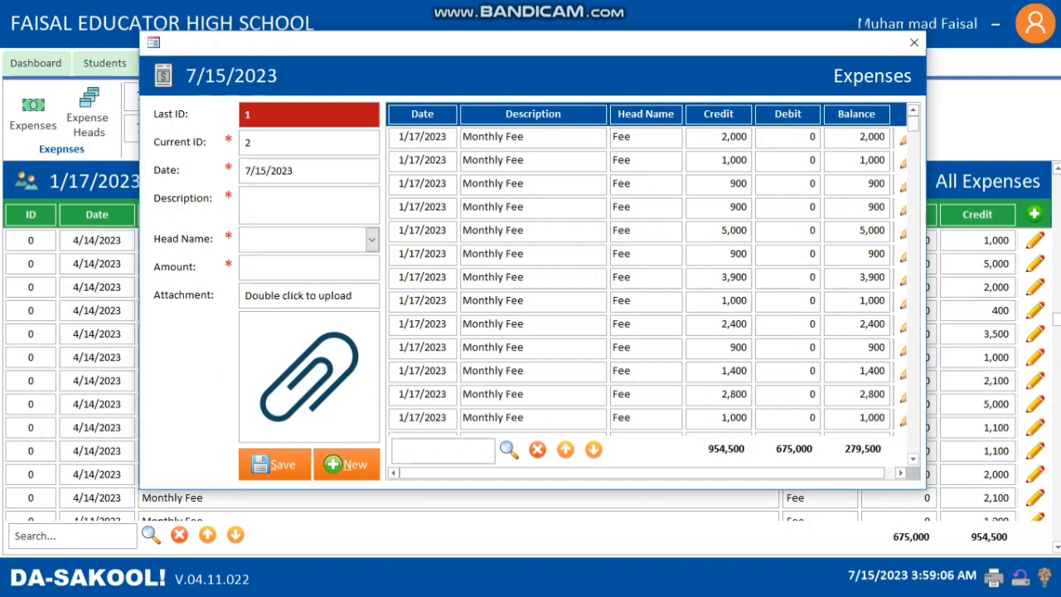
text(Pay Buliding Rent)
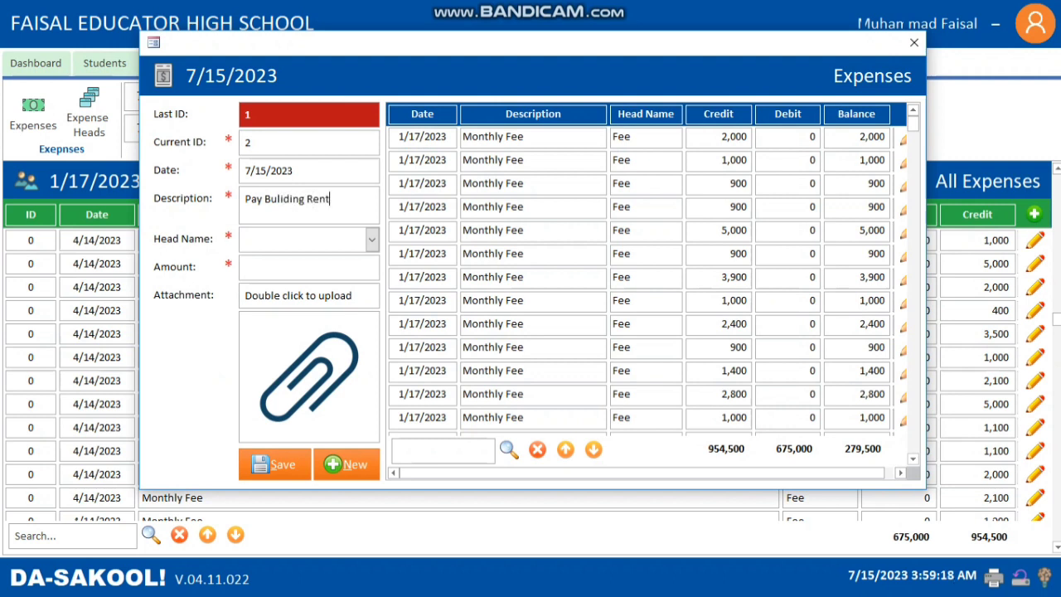
- Assign the expense to the Rent Building head, set the amount to 30000 and save the record
key(Tab)
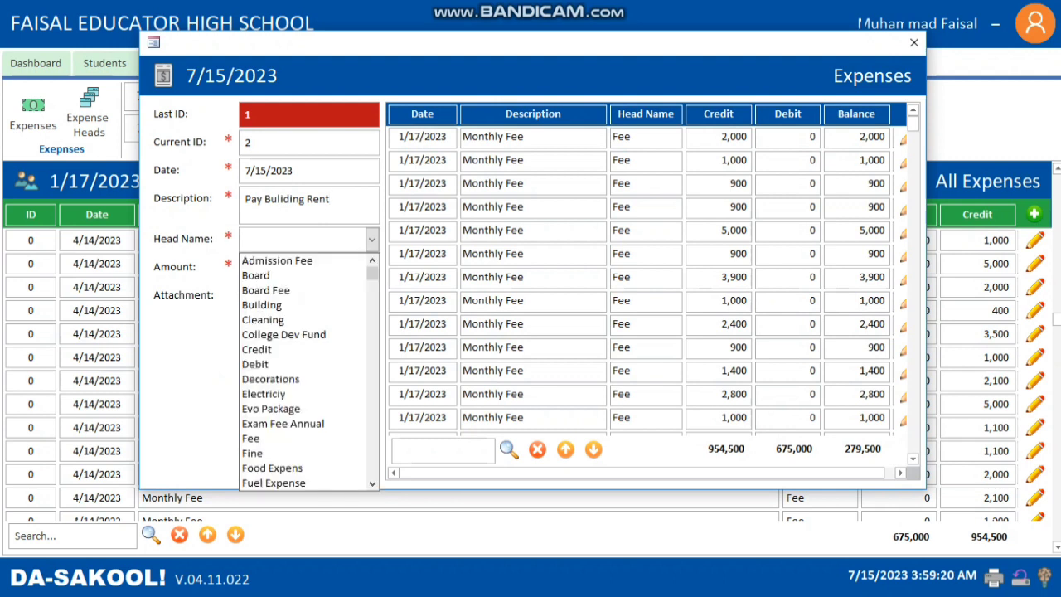
text(refreshments)
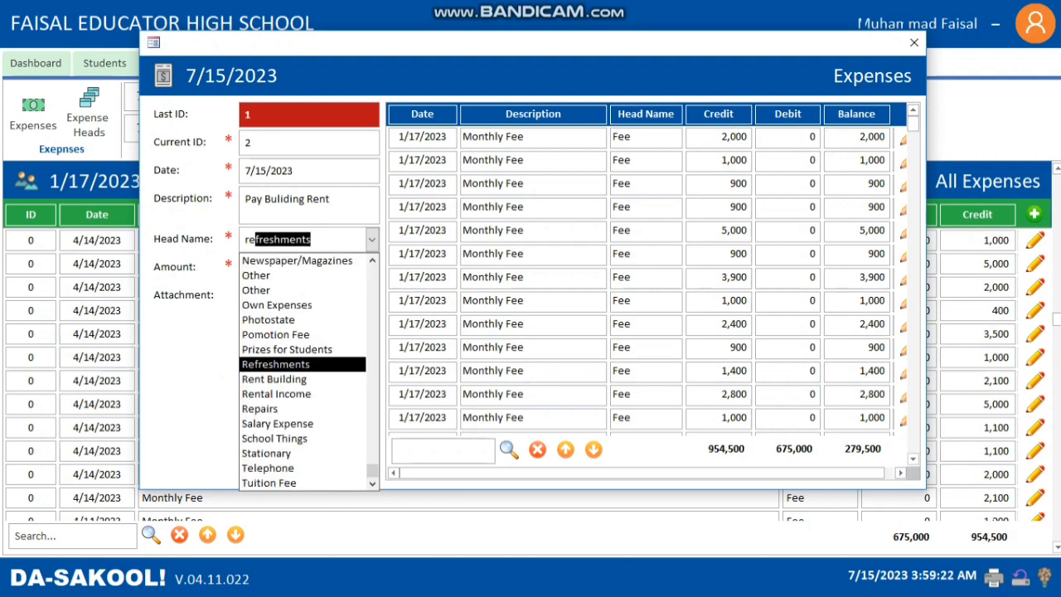
click(275, 379)
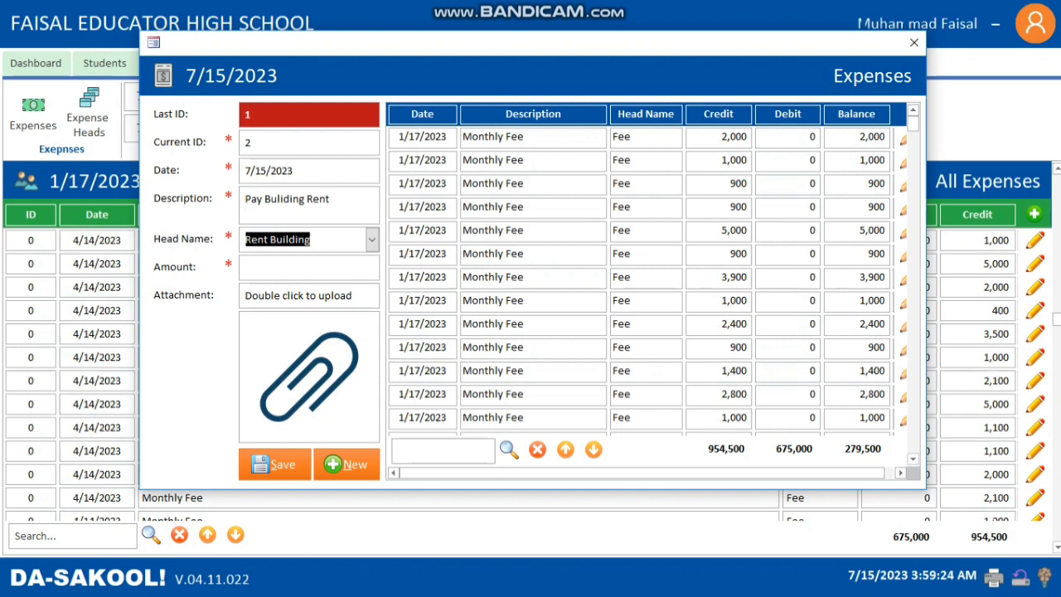
key(Tab)
text(3)
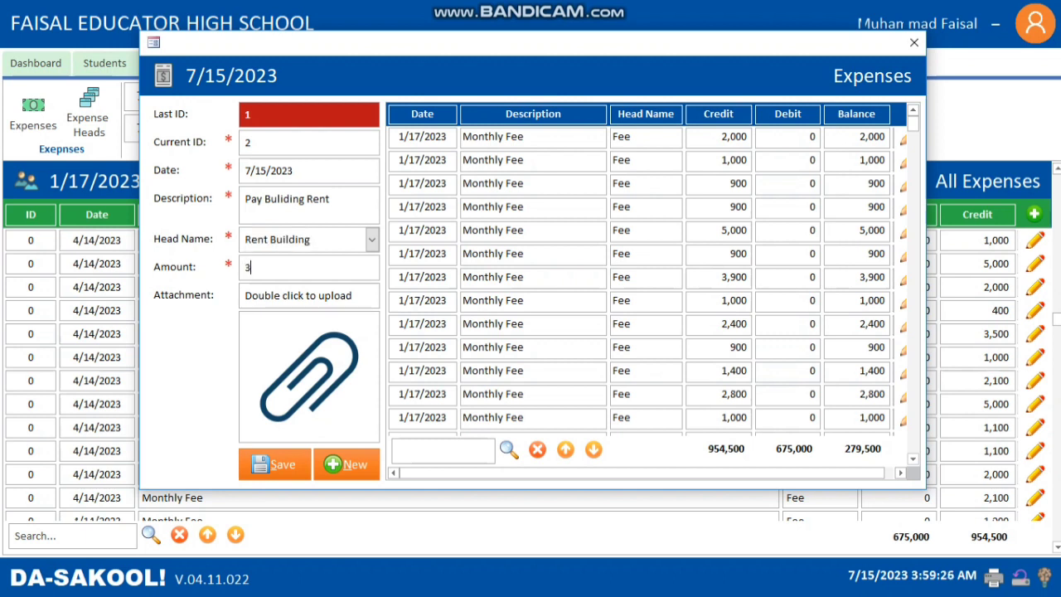
text(0000)
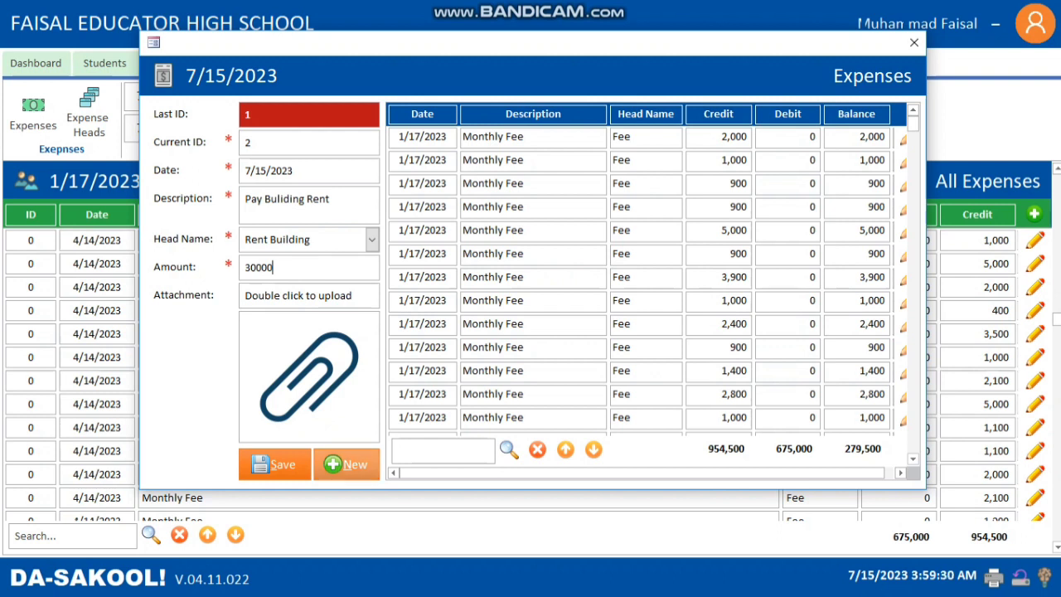
click(274, 464)
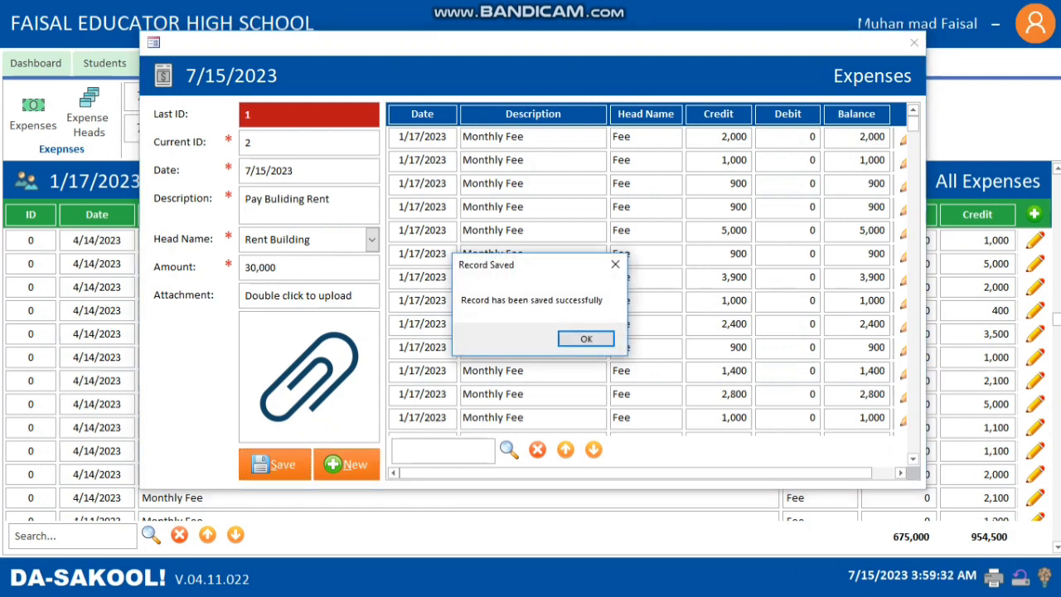
key(Return)
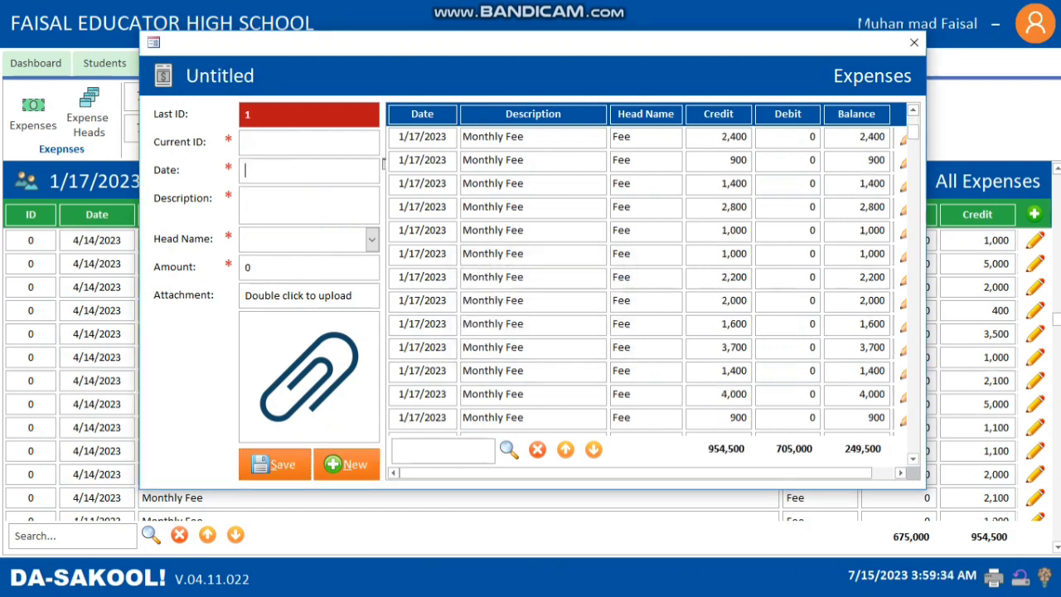
- Close the expense form, reload the full expenses list and examine the most recent entries at its end
scroll(642, 274, down, 4)
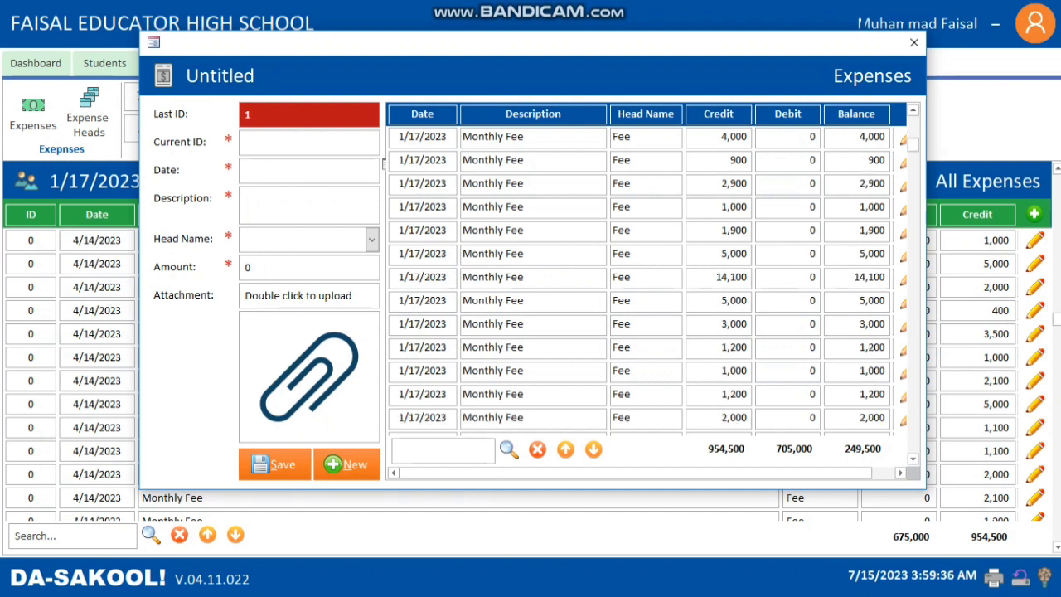
click(914, 43)
click(33, 112)
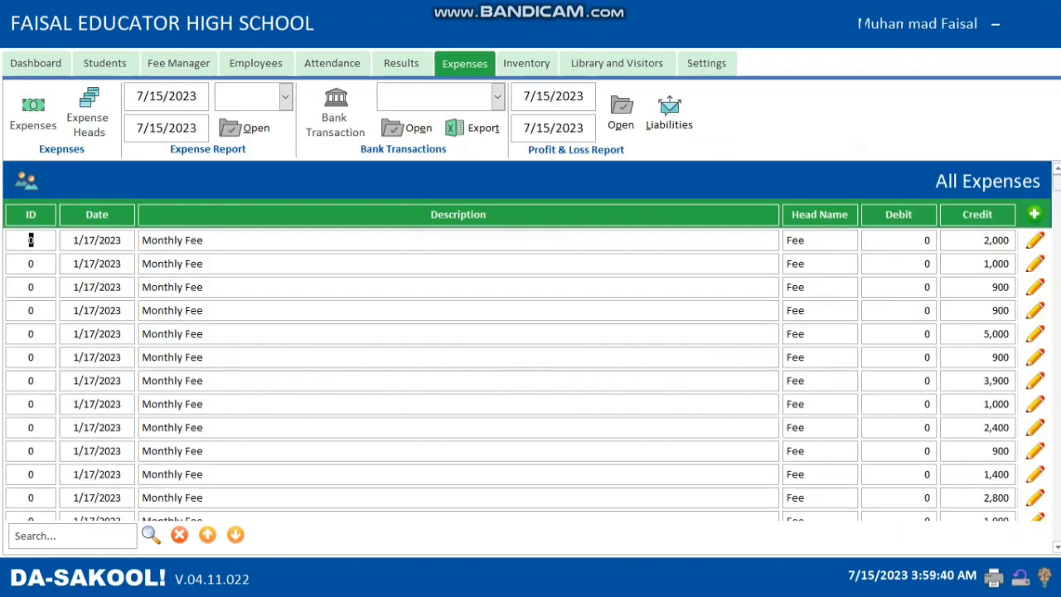
drag(1057, 181, 1056, 535)
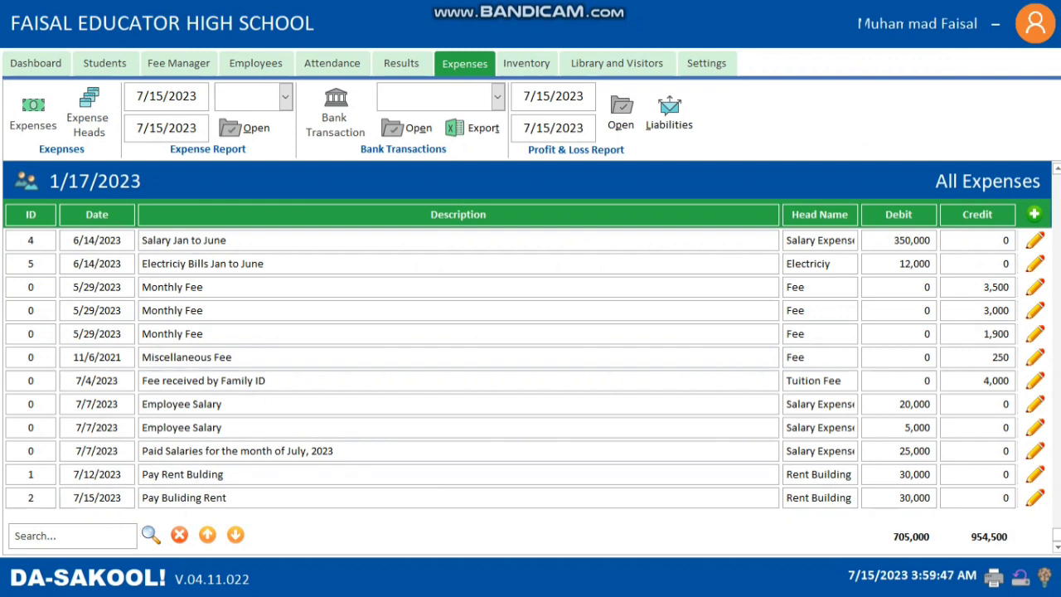
scroll(526, 379, up, 1)
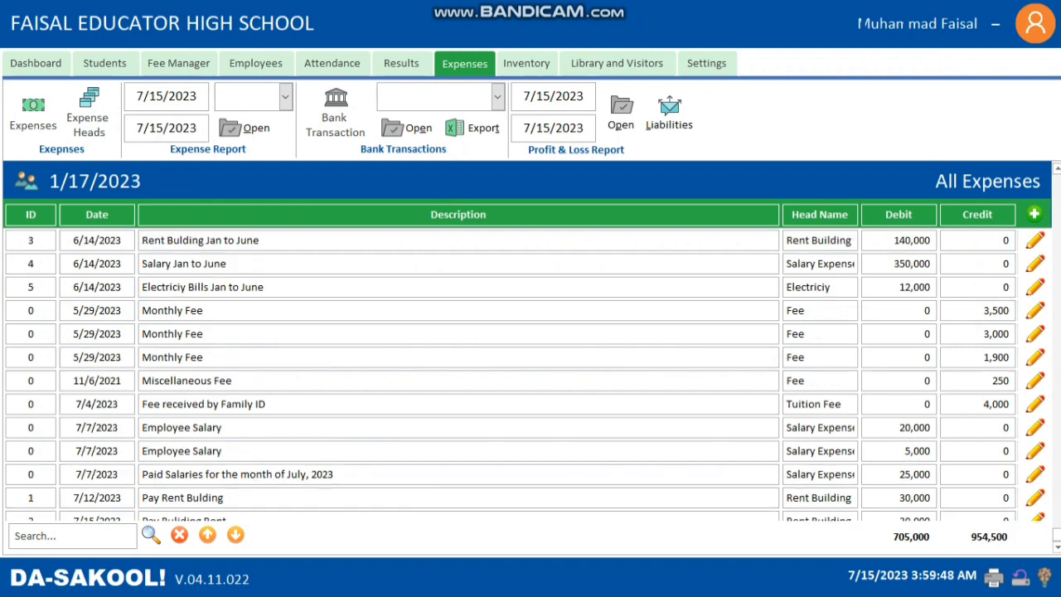
scroll(525, 379, up, 10)
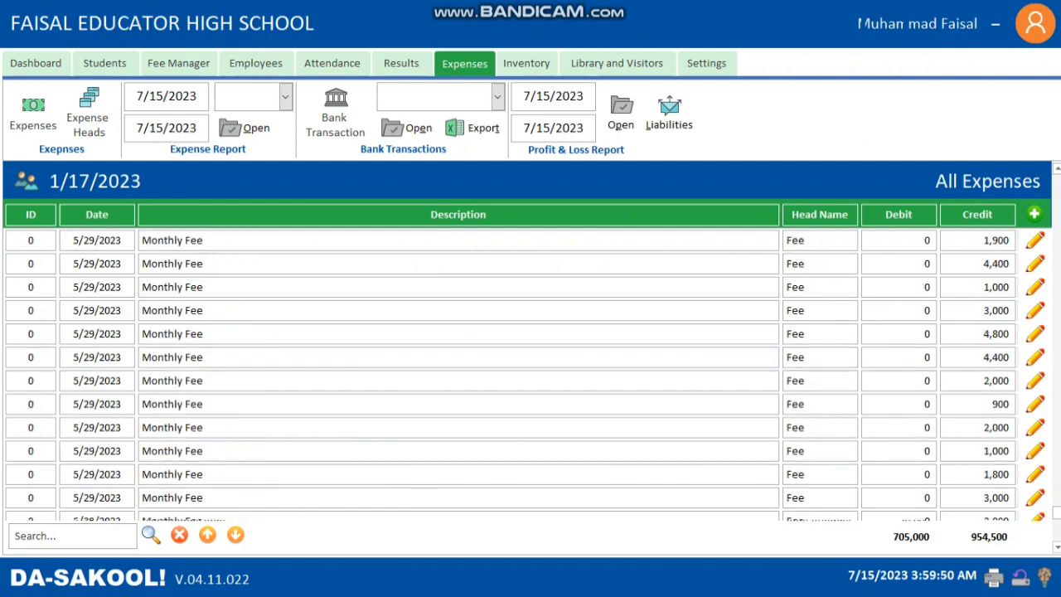
scroll(526, 379, down, 8)
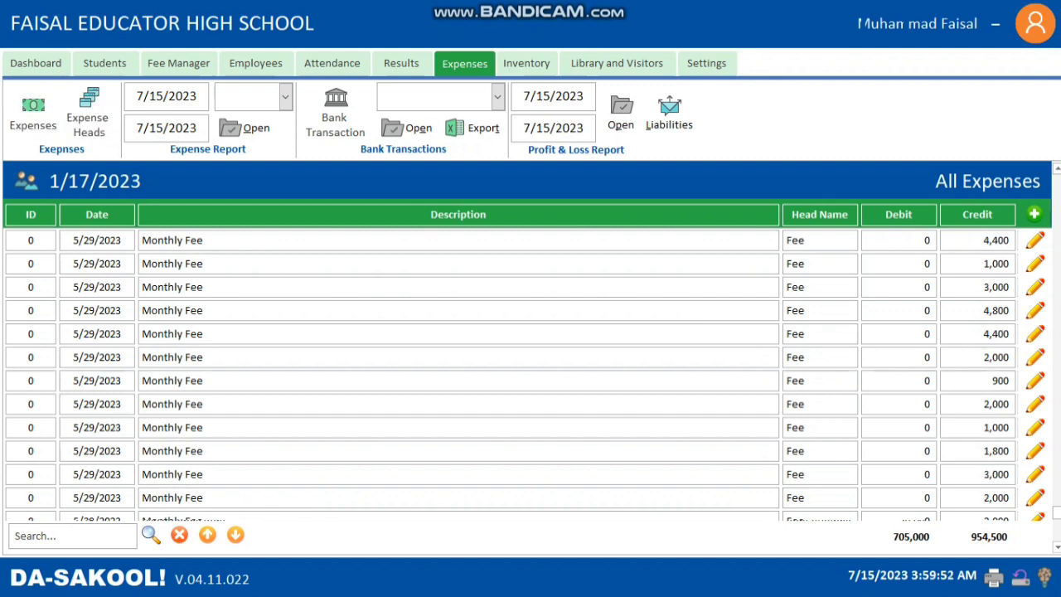
scroll(525, 379, down, 3)
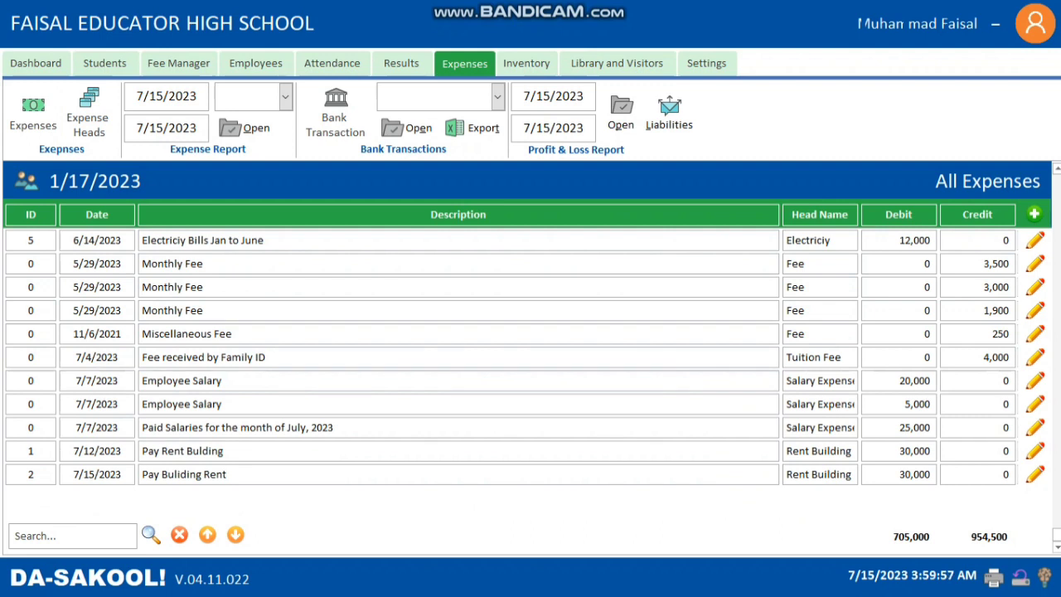
click(1034, 478)
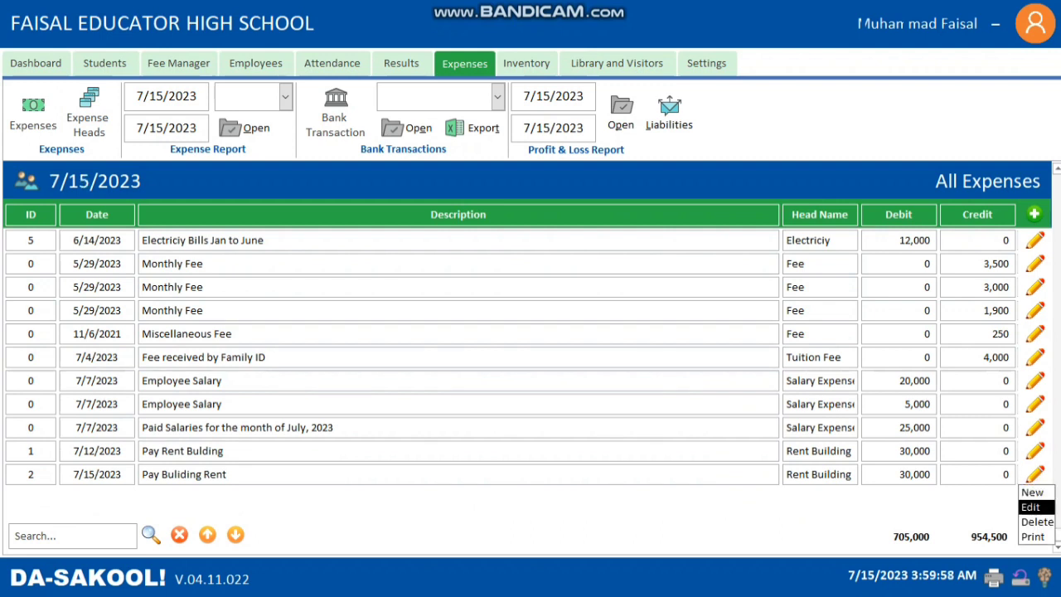
click(1032, 506)
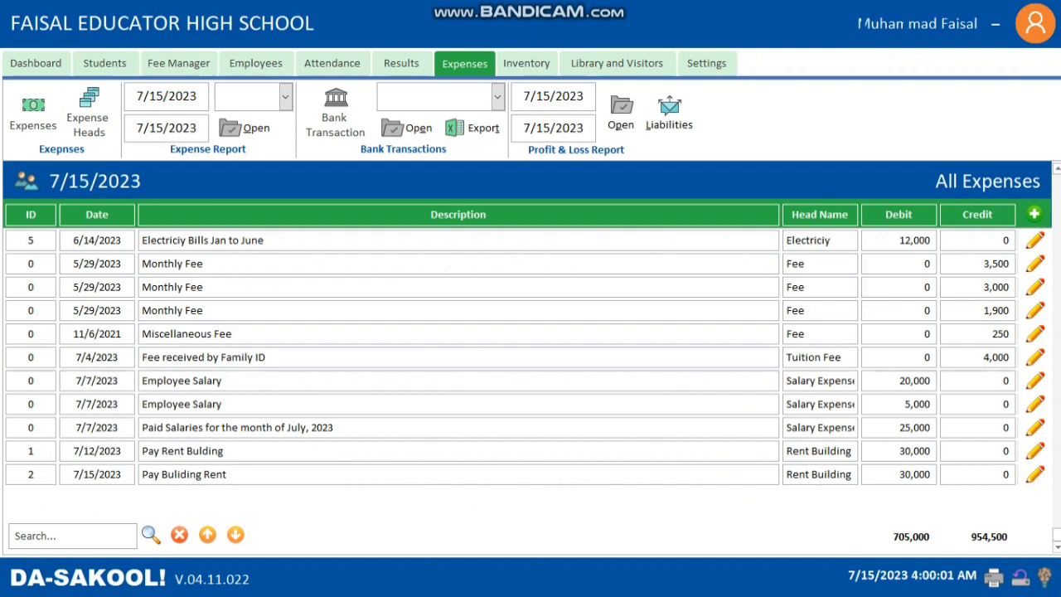
click(1033, 452)
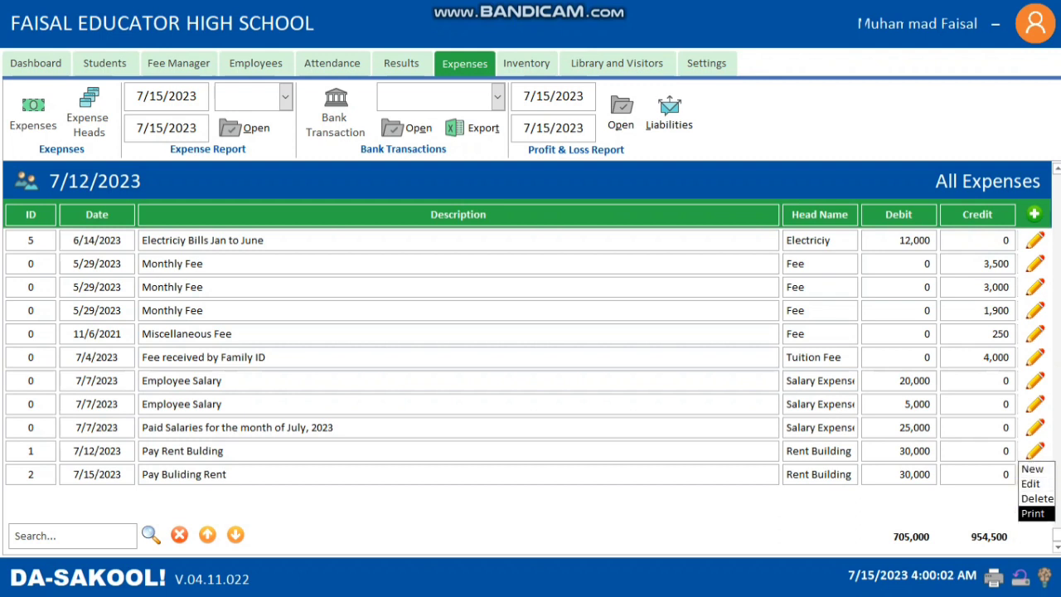
click(1036, 514)
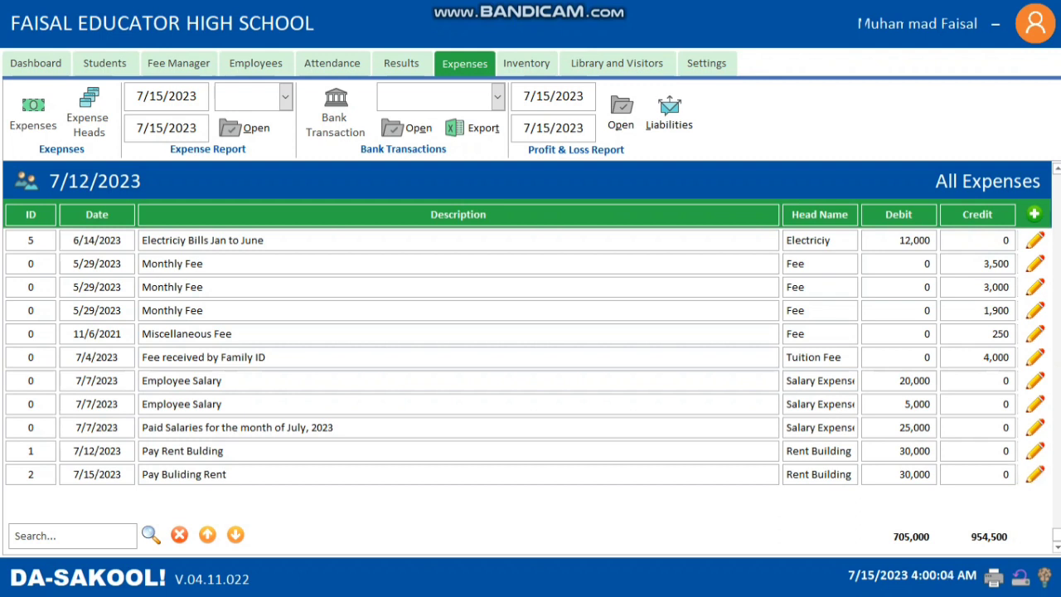
right_click(1021, 415)
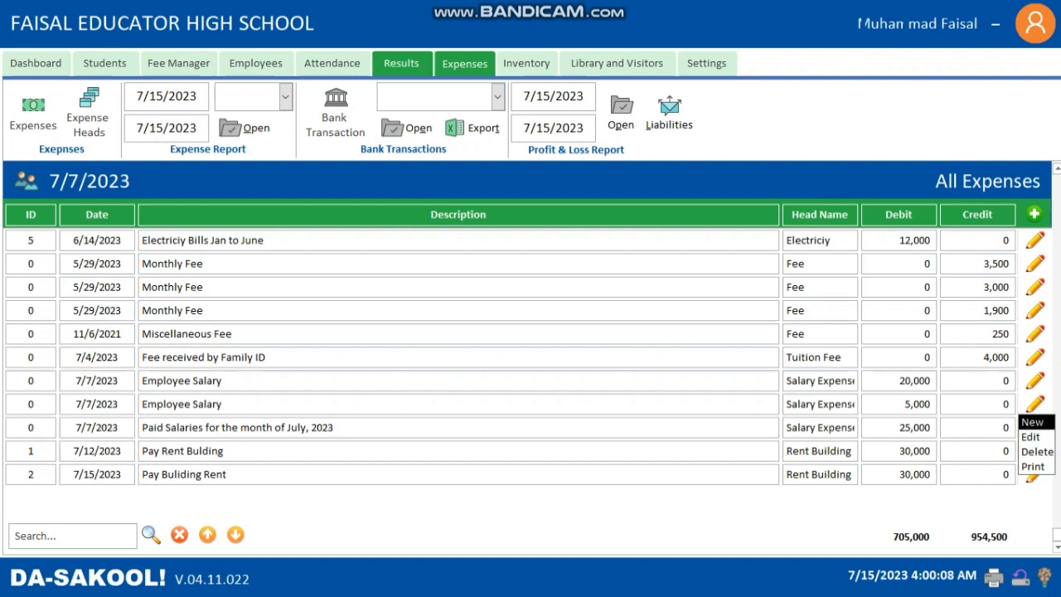
- Open the expense heads list and review the heads and their credit or debit types through the last row
click(89, 112)
scroll(531, 381, down, 7)
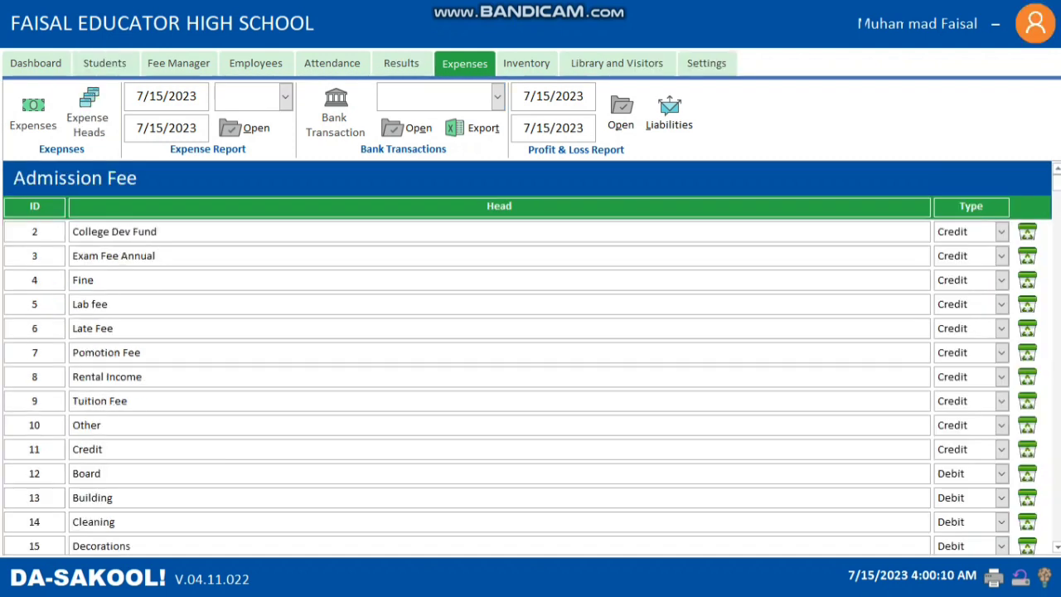
scroll(530, 382, down, 3)
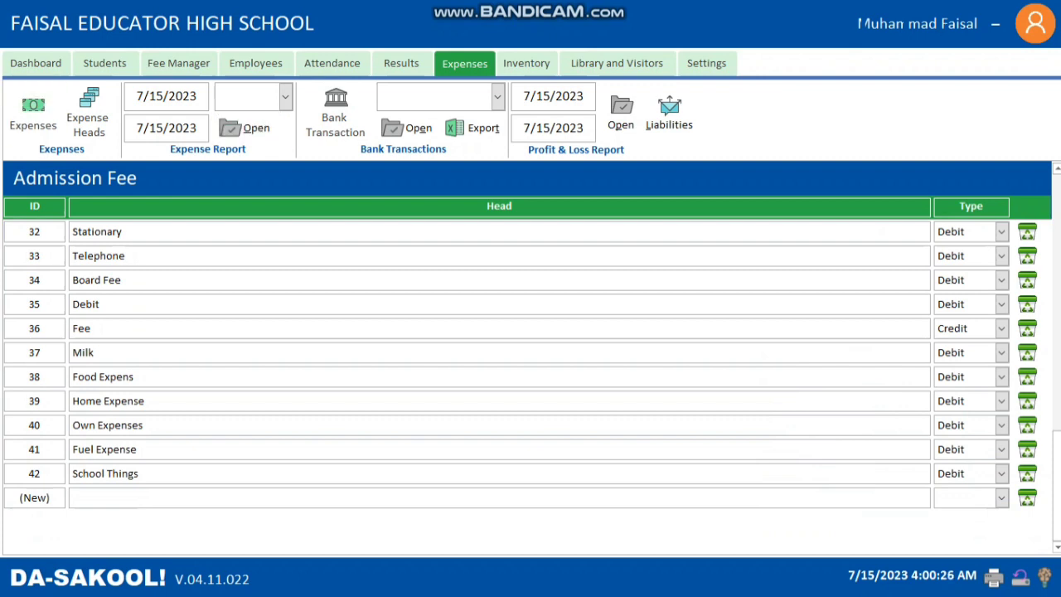
- Set the start date of the expense report period to 3/8/2023
click(197, 96)
click(217, 89)
click(88, 105)
click(88, 105)
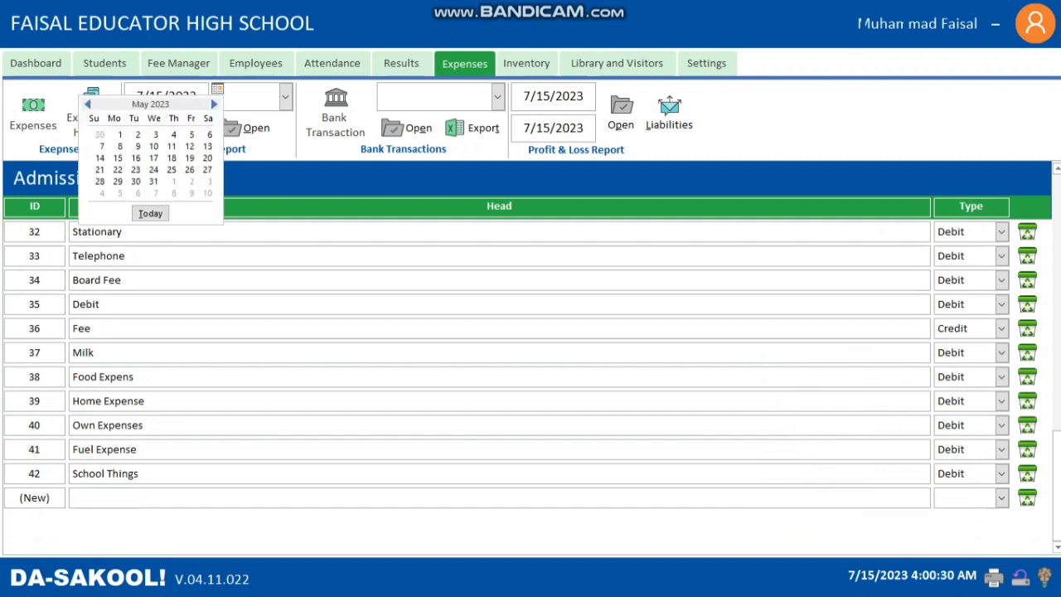
click(87, 104)
click(88, 105)
click(155, 146)
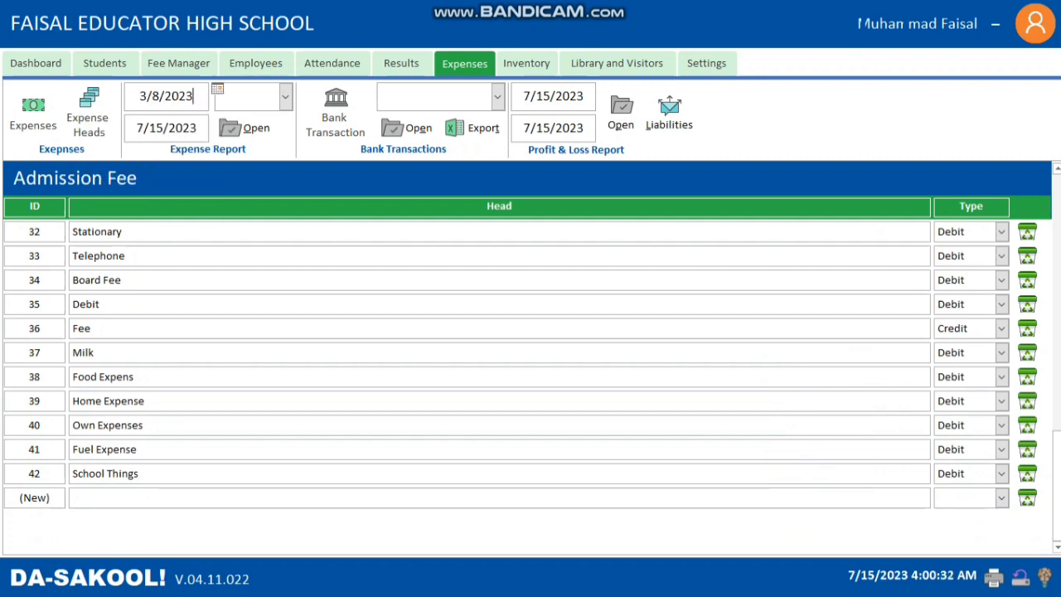
- Open the Expense Report for the chosen period, view it enlarged and as a whole page, and close it
click(285, 96)
click(254, 119)
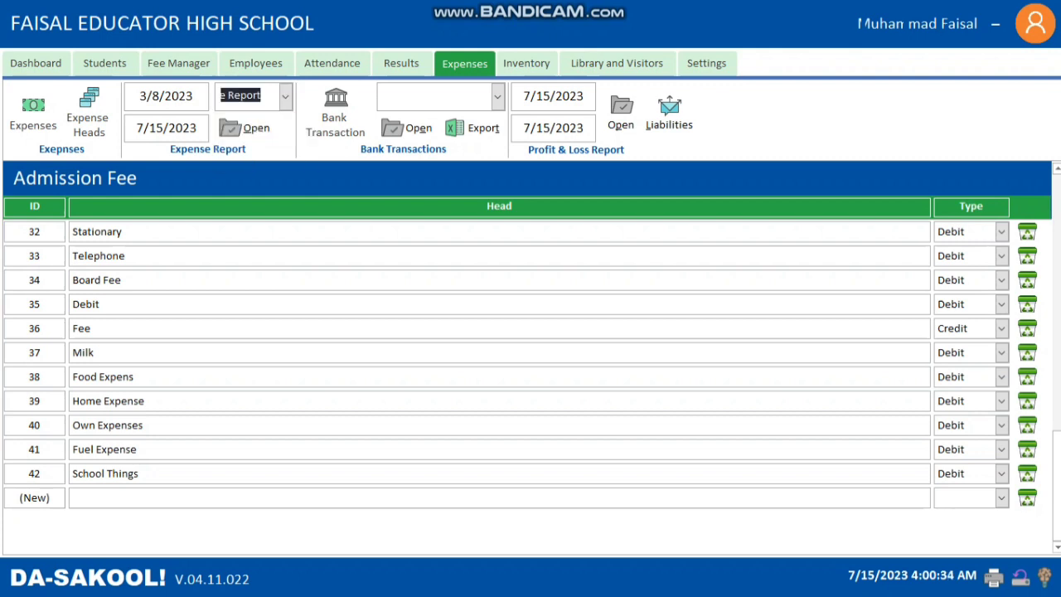
click(253, 127)
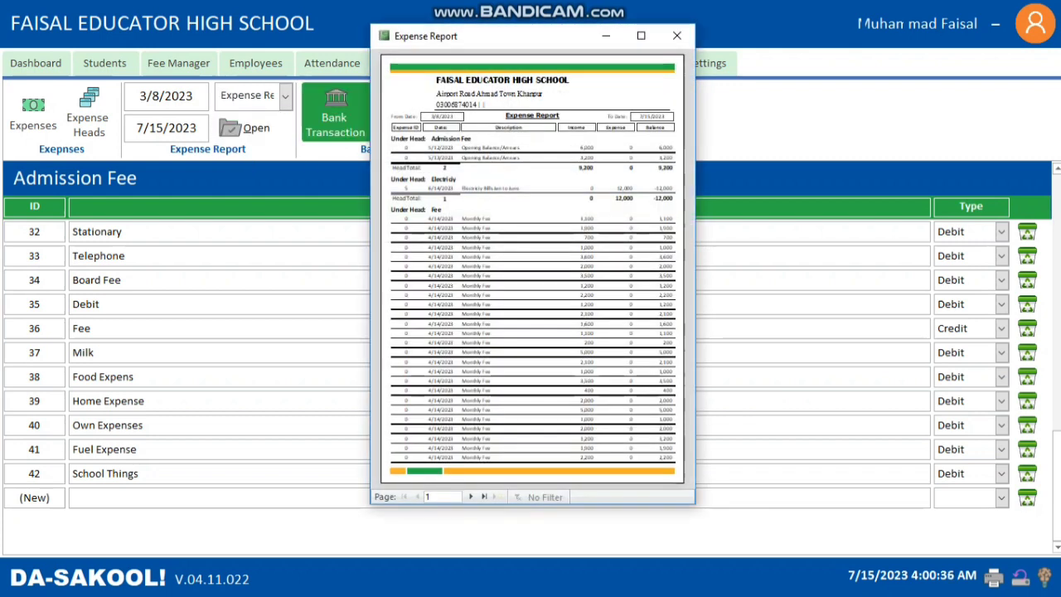
click(640, 35)
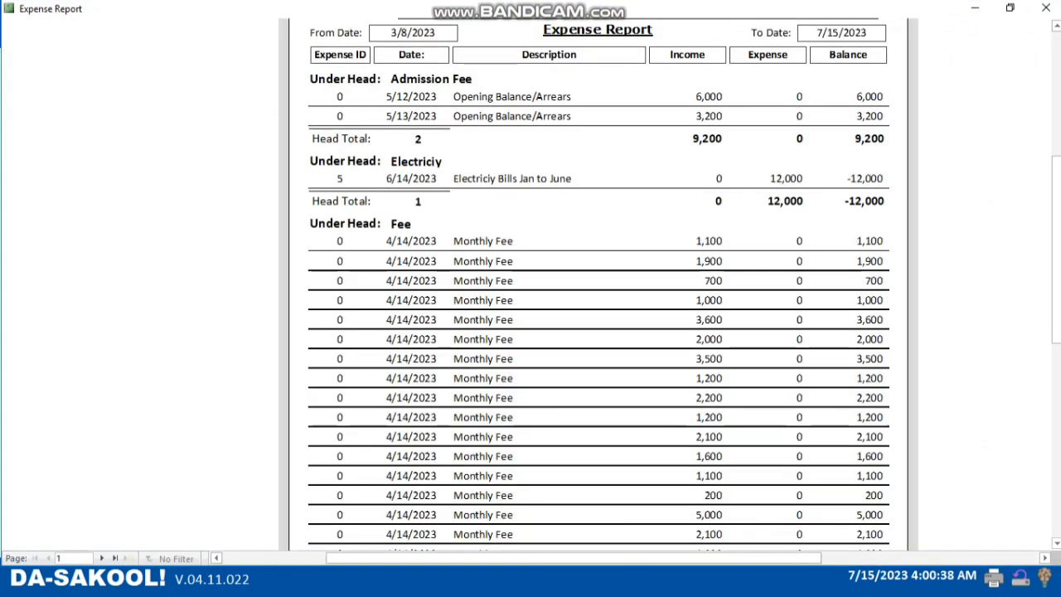
scroll(396, 197, up, 3)
scroll(396, 198, down, 10)
right_click(396, 197)
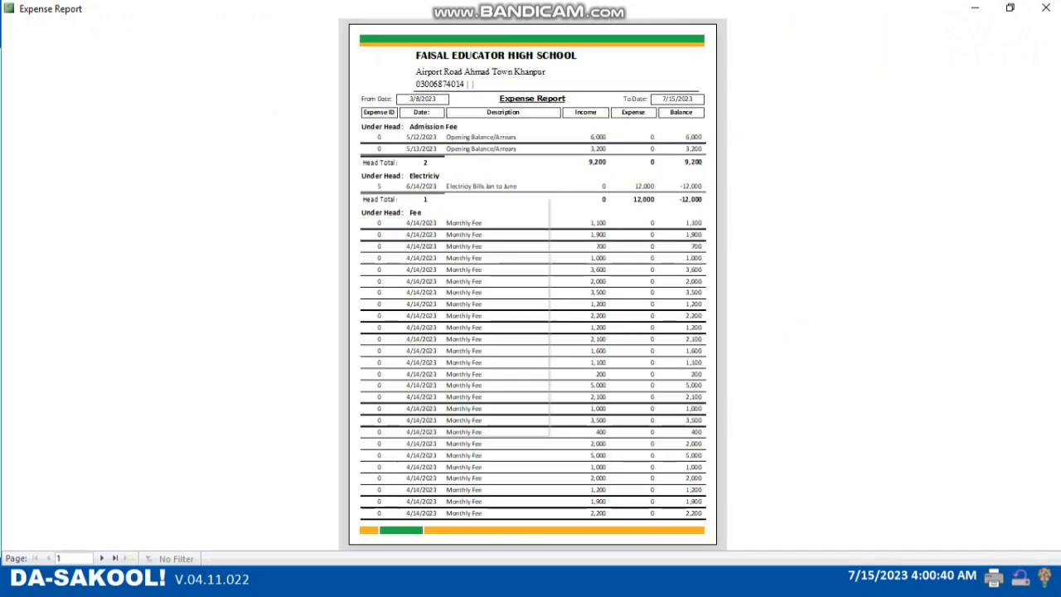
right_click(412, 194)
click(450, 422)
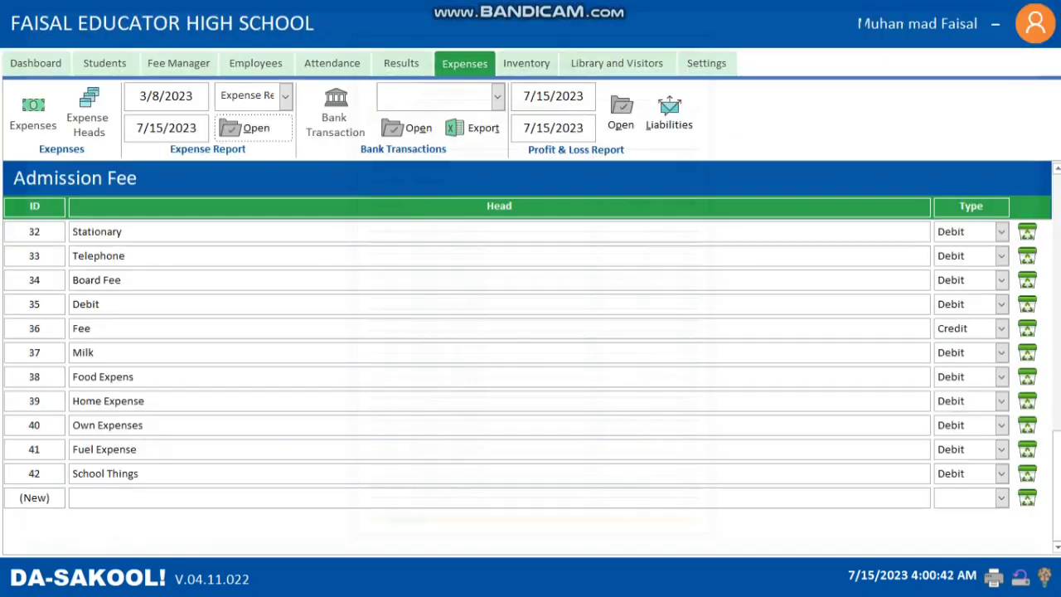
- Open the Credit Report for the same period, view it and close it
click(285, 96)
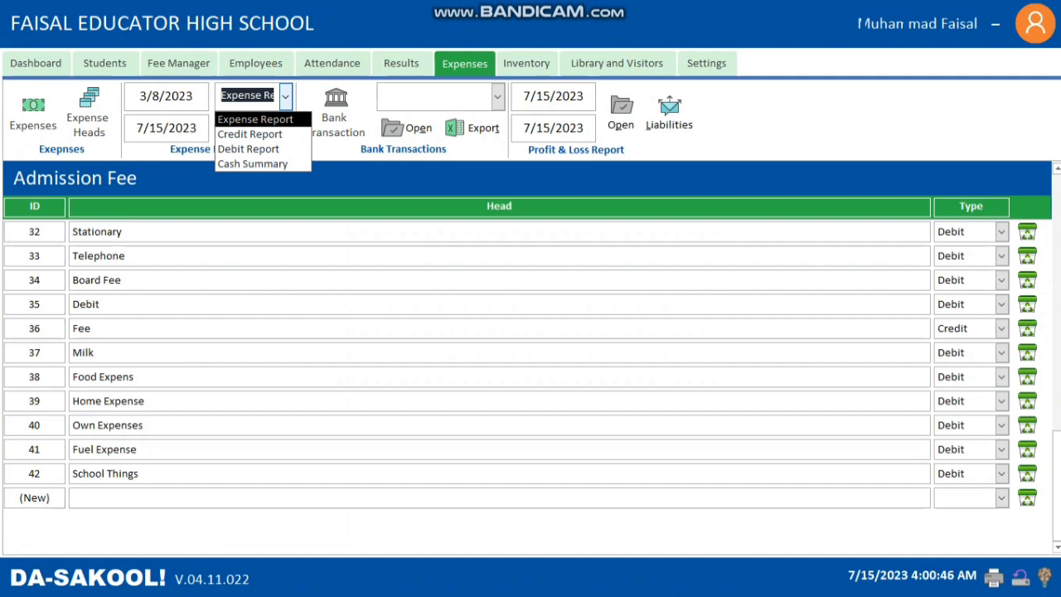
key(Down)
key(Return)
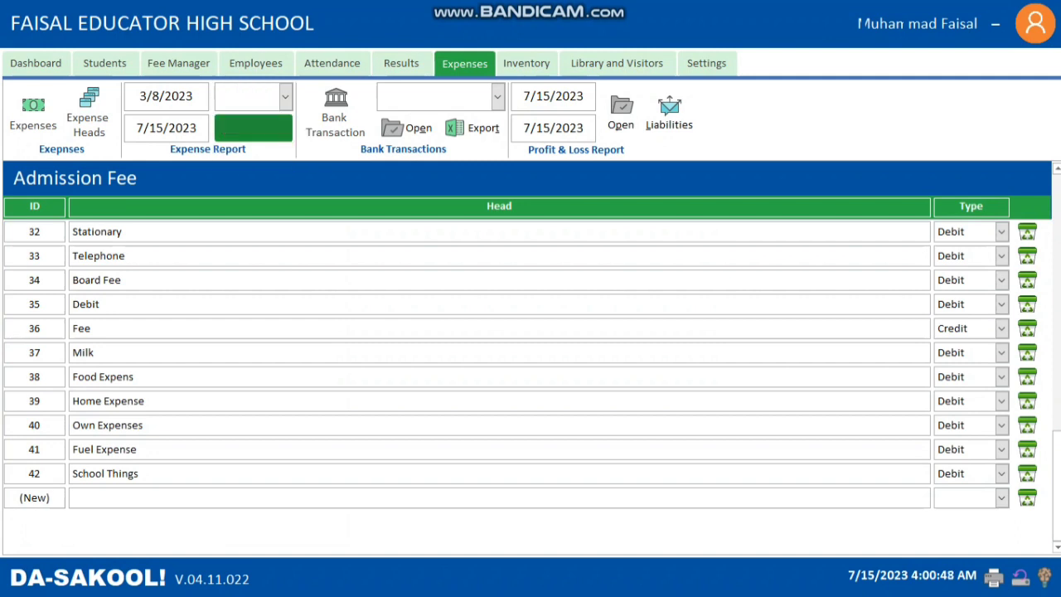
key(Return)
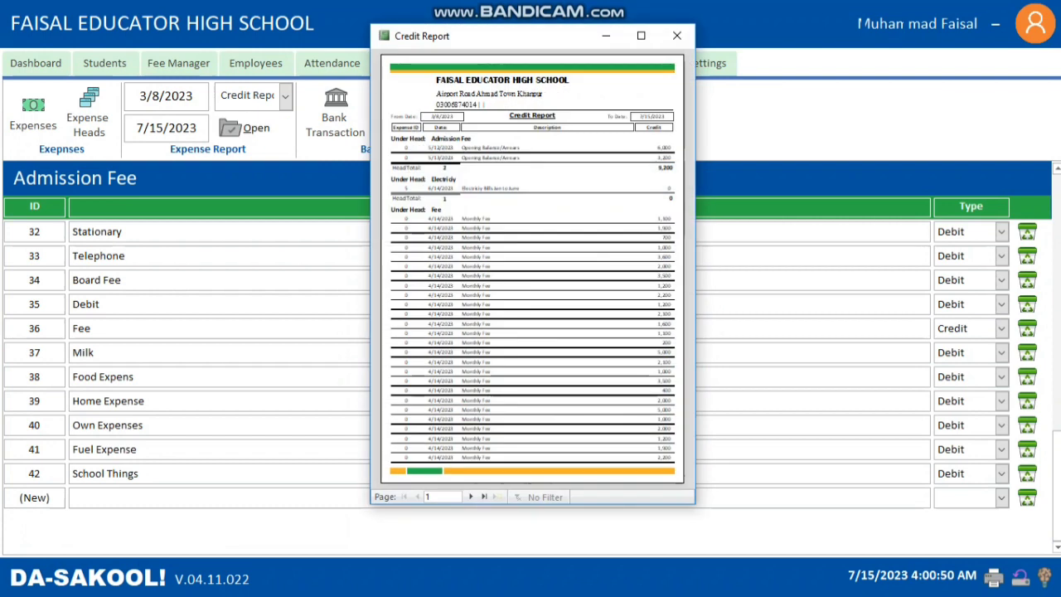
click(677, 35)
- Open the Debit Report for the same period, view it and close it
click(285, 96)
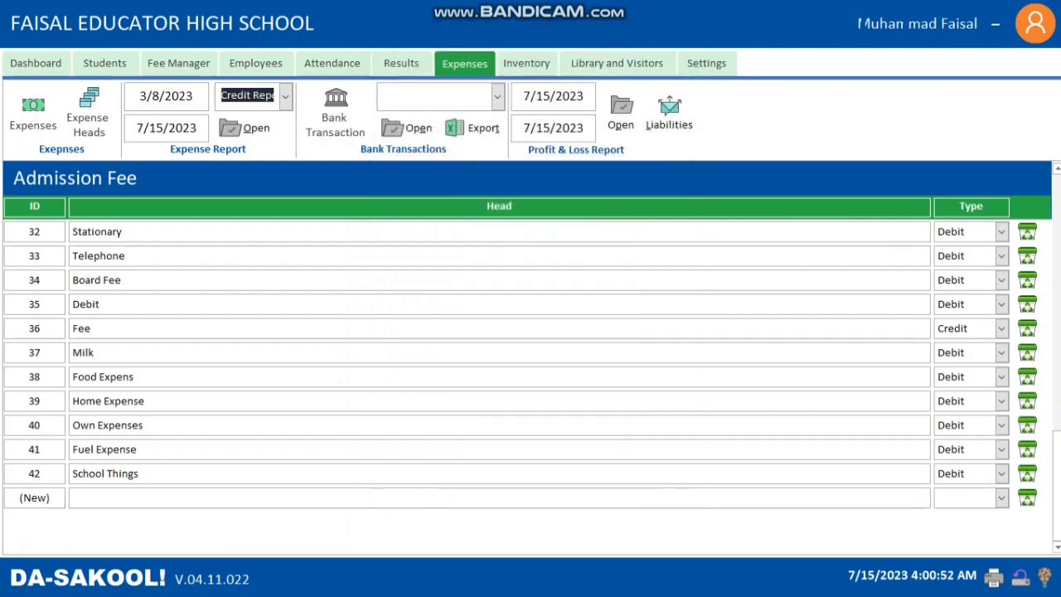
key(Down)
key(Return)
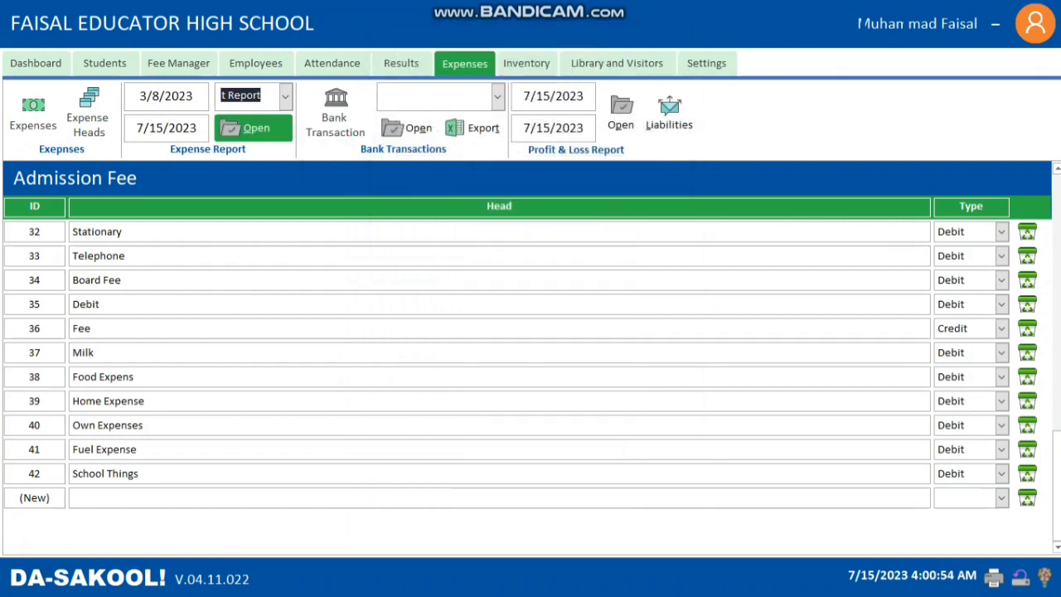
key(Return)
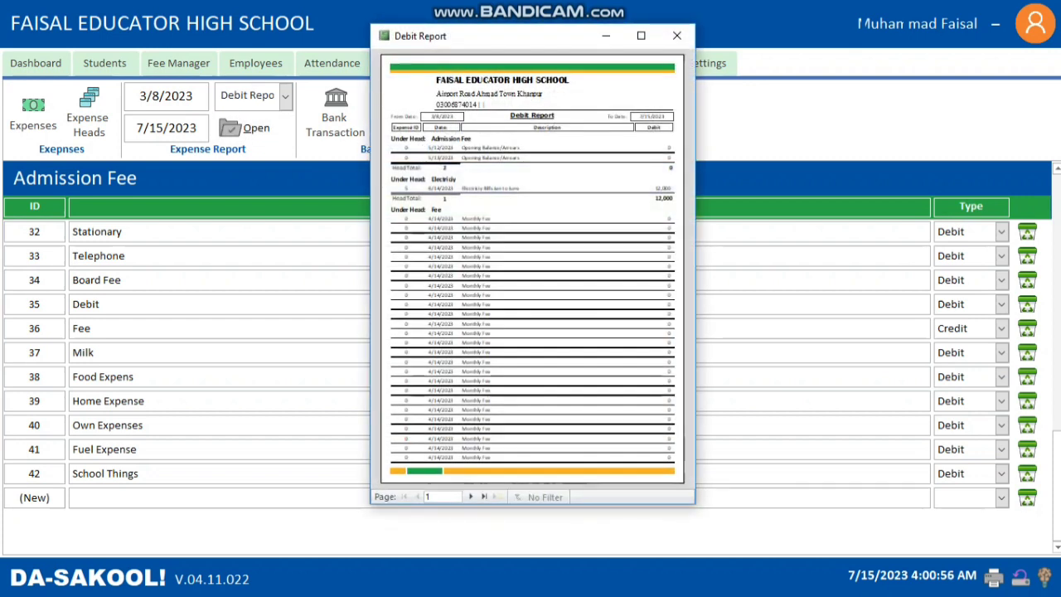
click(677, 35)
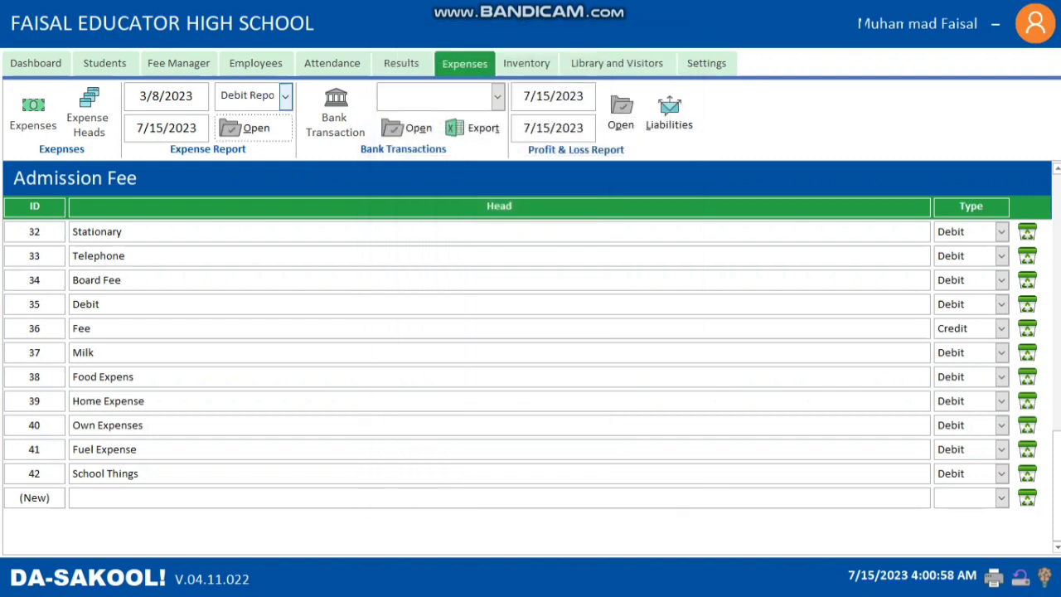
- Open the Cash Summary for the same period, view its totals by head and close it
click(285, 97)
click(285, 97)
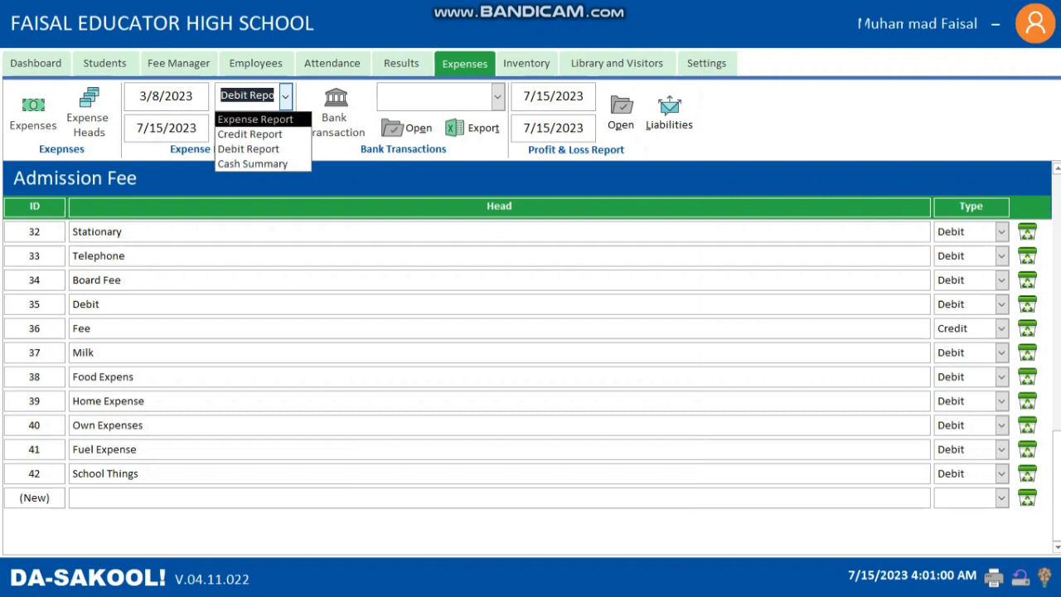
key(Return)
key(Tab)
key(Return)
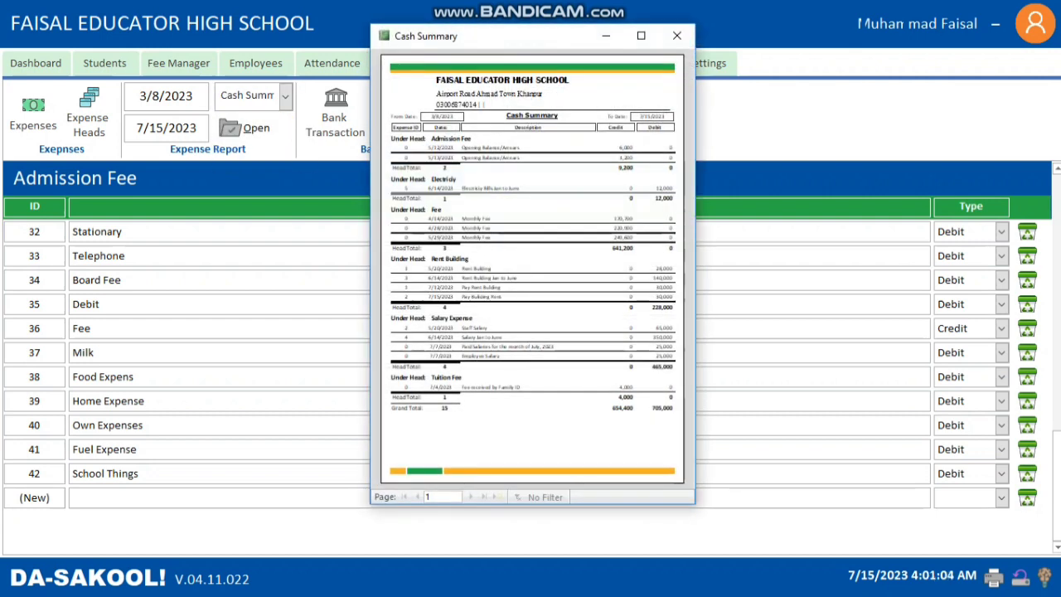
click(677, 36)
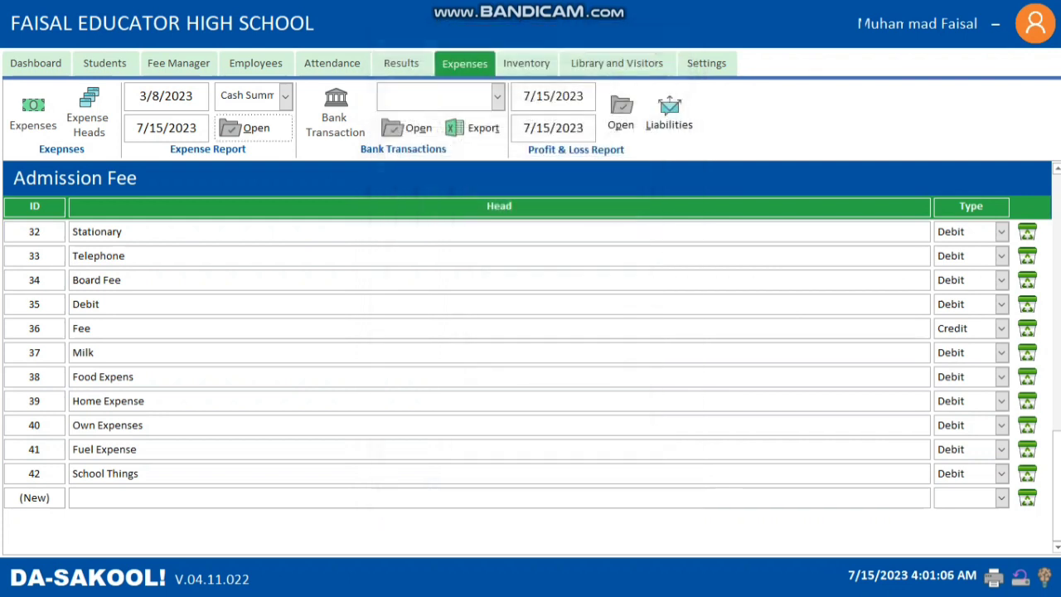
key(Tab)
key(Tab)
key(Tab)
key(Tab)
click(497, 97)
key(Escape)
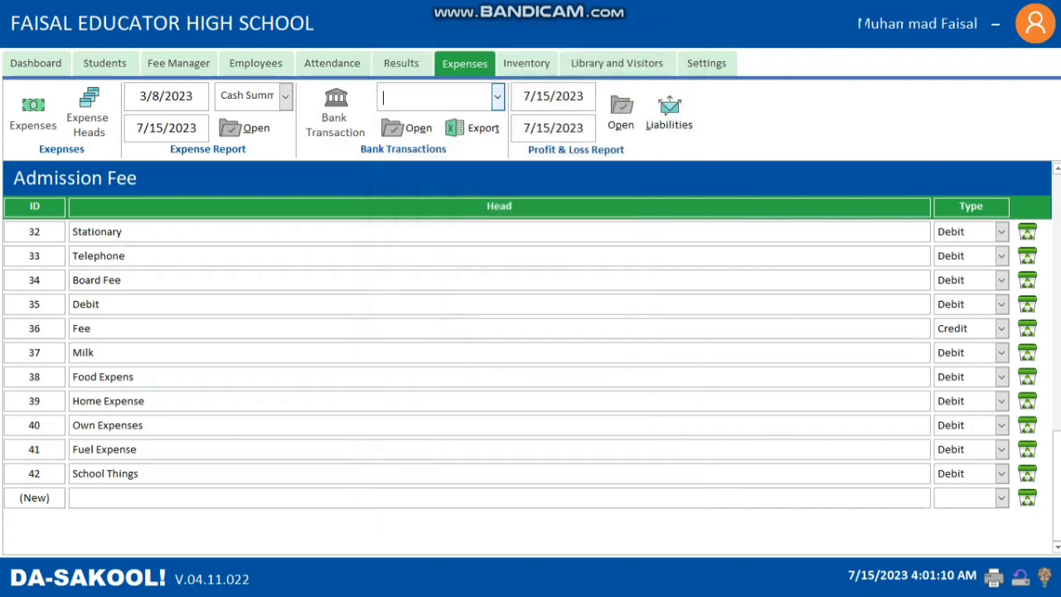
key(shift+Tab)
key(shift+Tab)
key(shift+Tab)
key(Tab)
key(Tab)
key(Tab)
- Set the Profit & Loss Report start date to 6/1/2023 and open the report
click(584, 97)
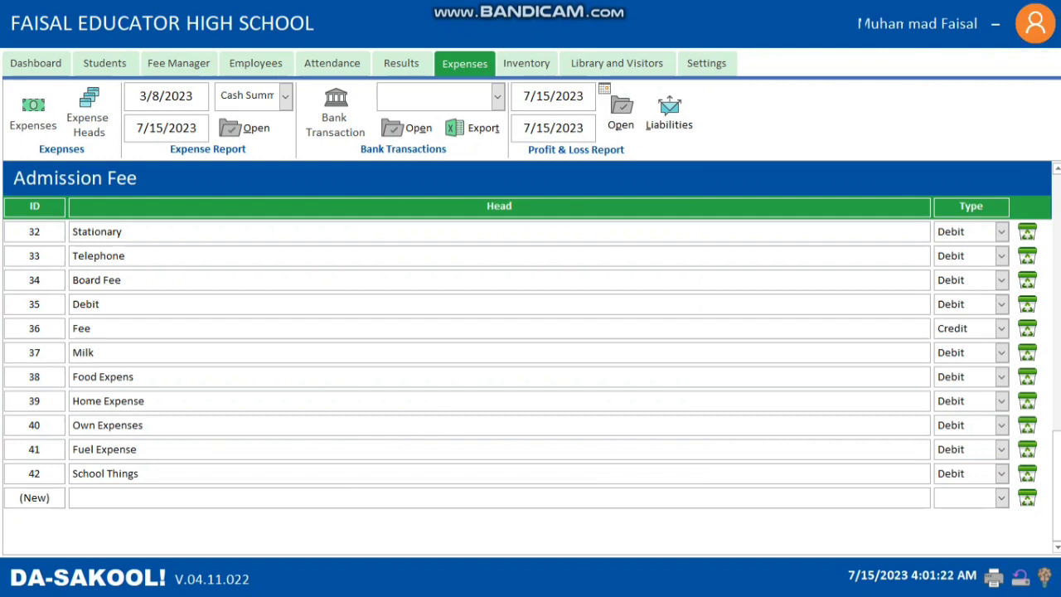
click(604, 89)
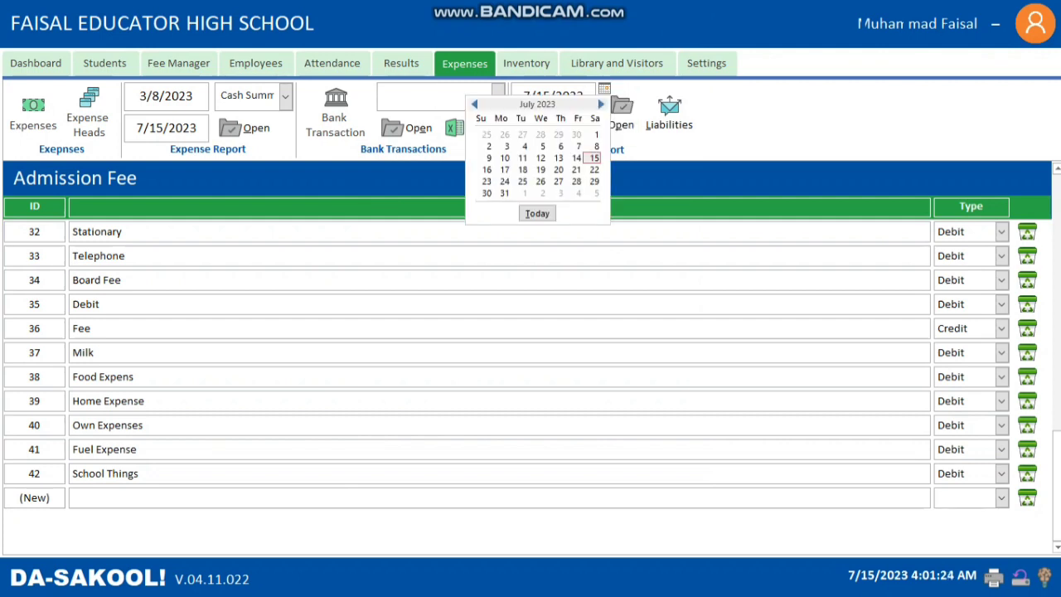
click(475, 104)
click(558, 134)
click(561, 134)
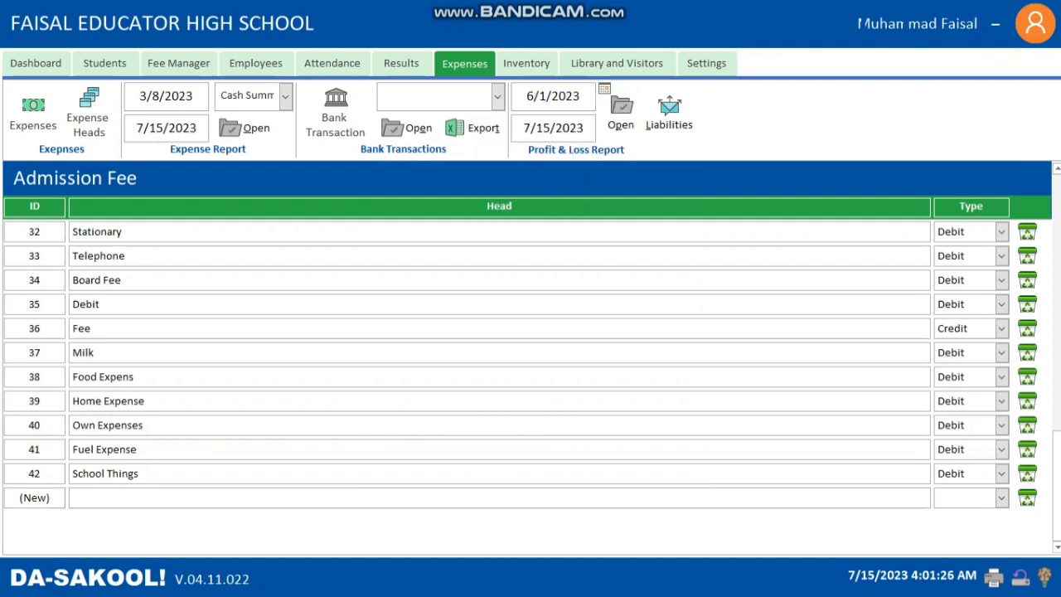
click(621, 116)
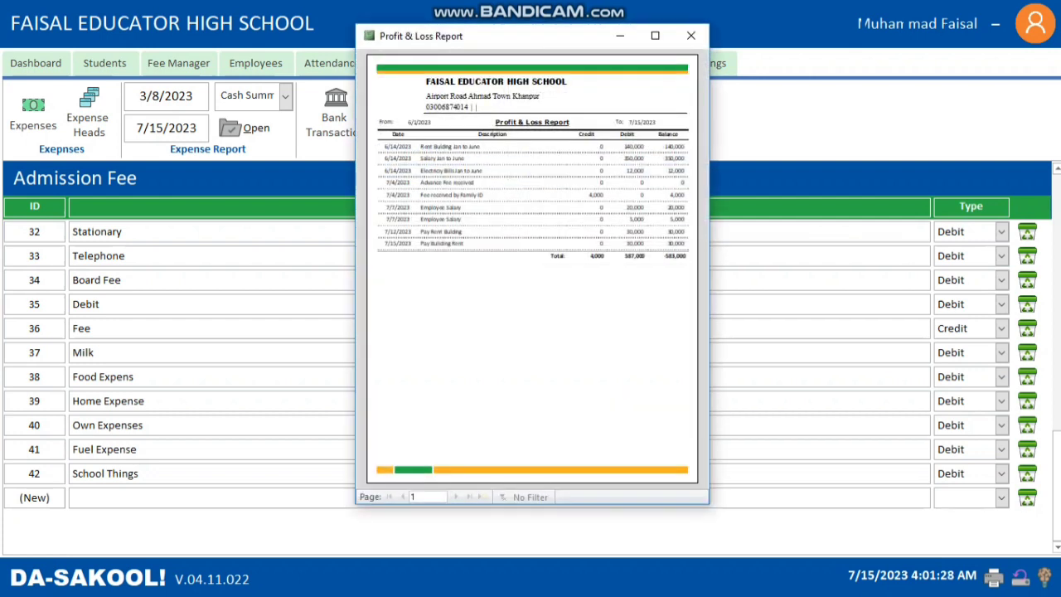
- Examine the credit, debit and balance totals of the Profit & Loss Report up close, and close the report
click(593, 259)
key(z)
key(z)
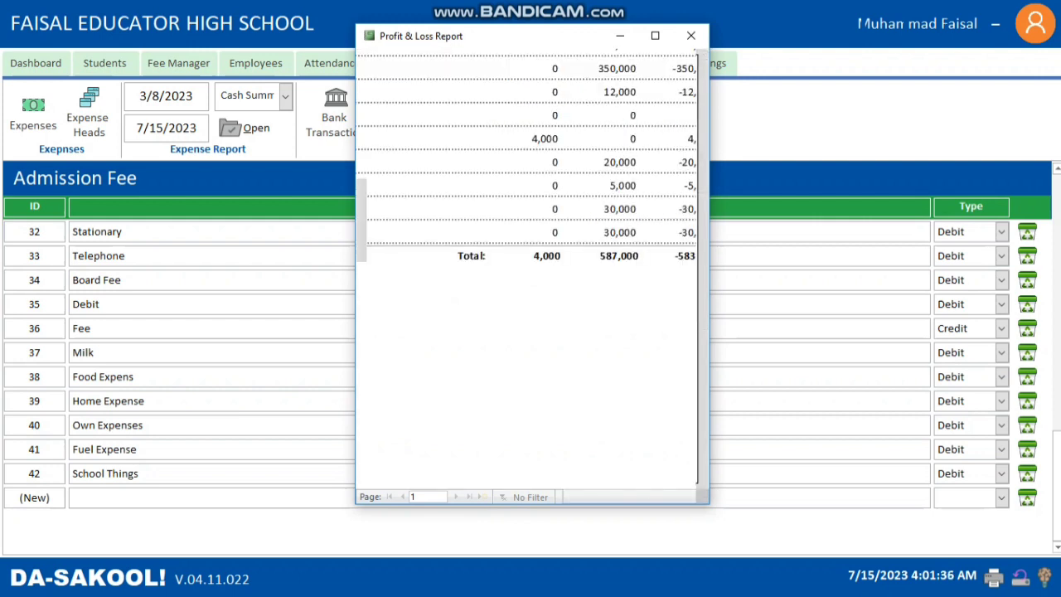
key(z)
key(z)
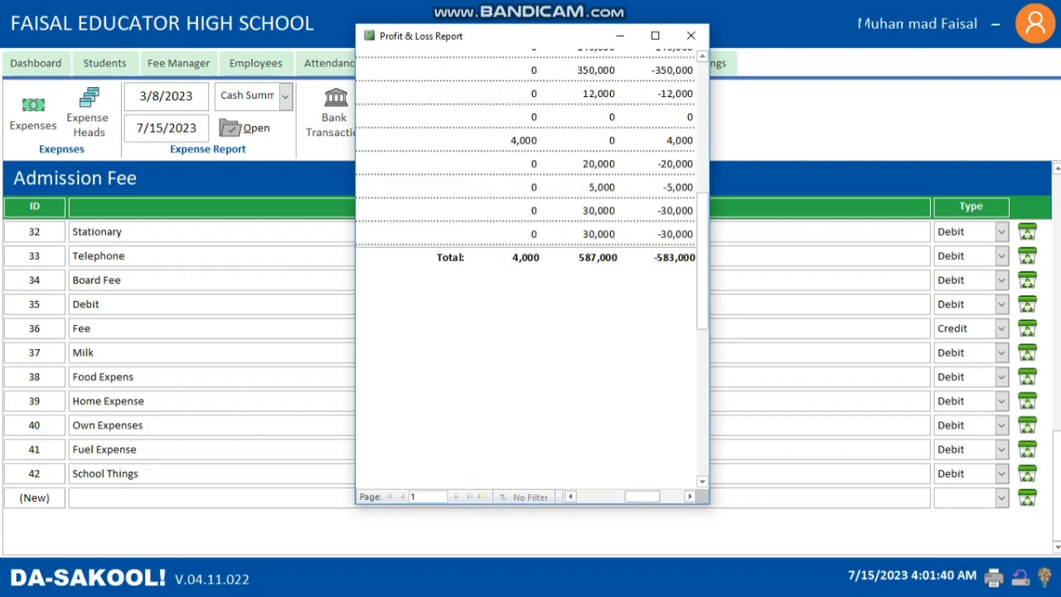
key(z)
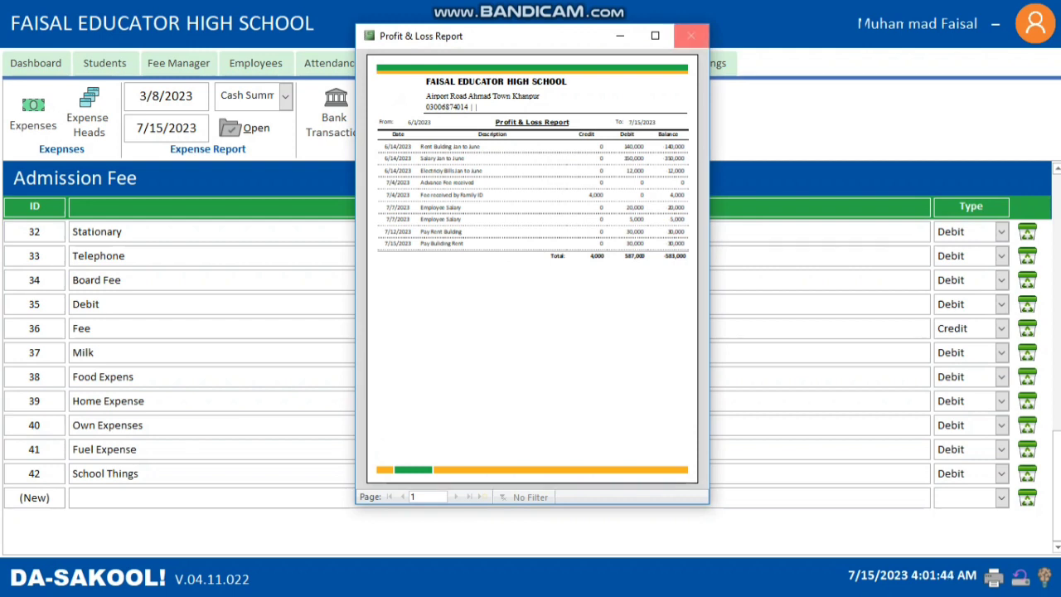
click(690, 36)
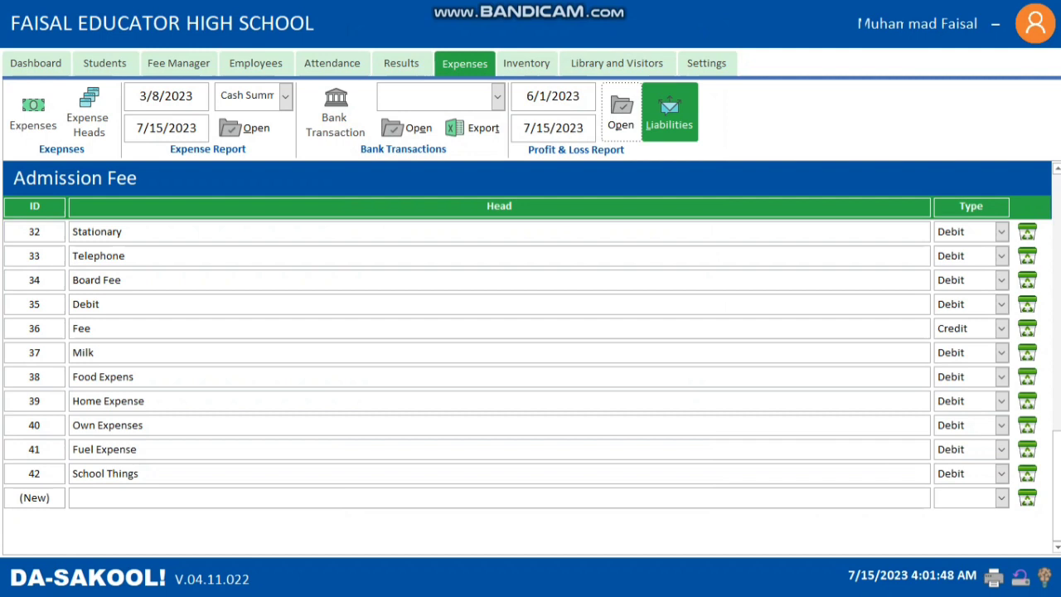
- Open the Liability Report, view its amounts to be paid and received, and close it
click(669, 112)
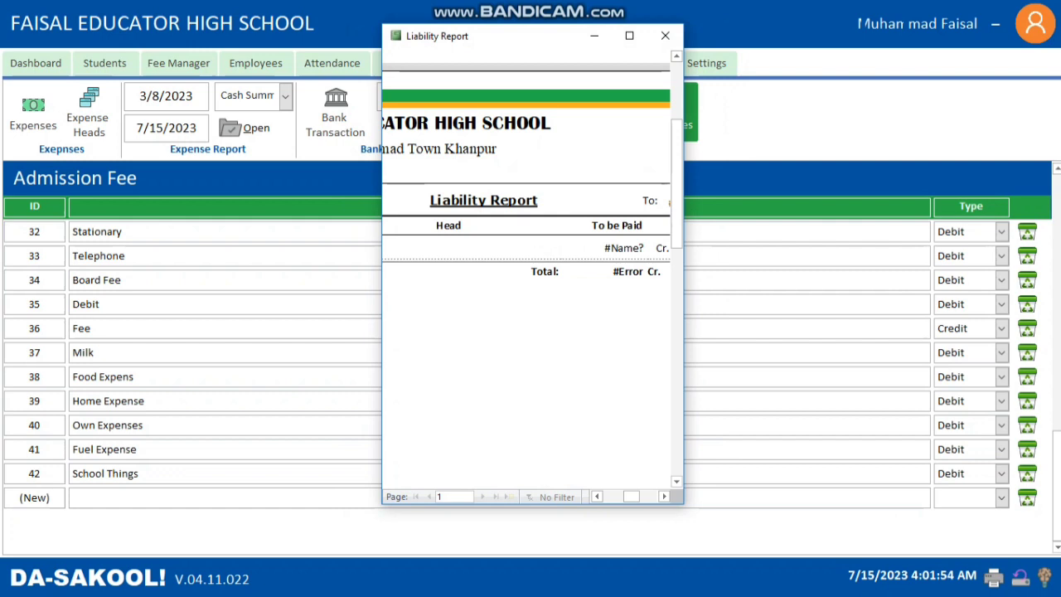
click(533, 203)
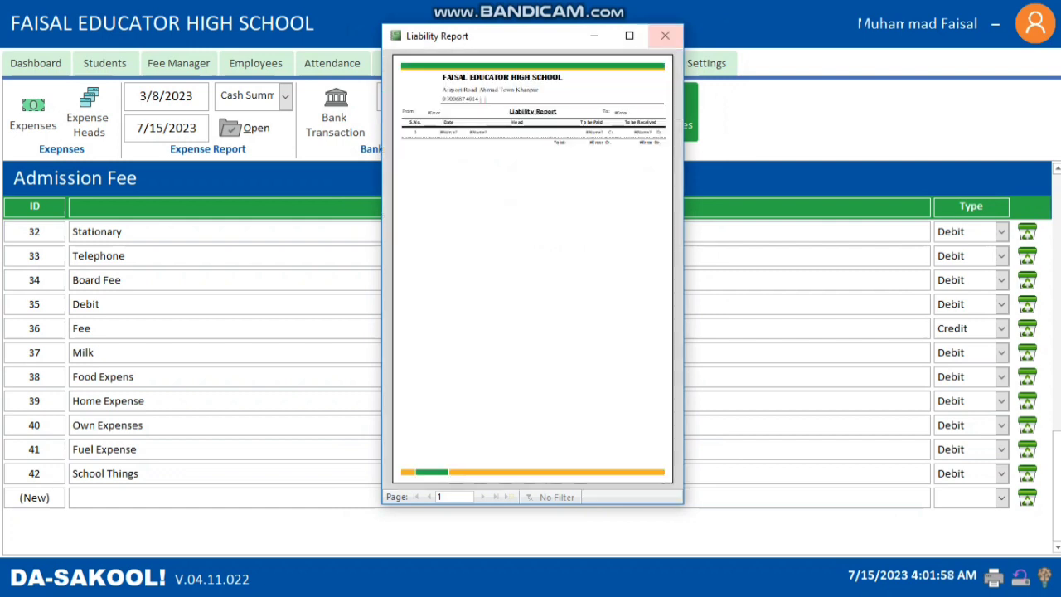
click(664, 36)
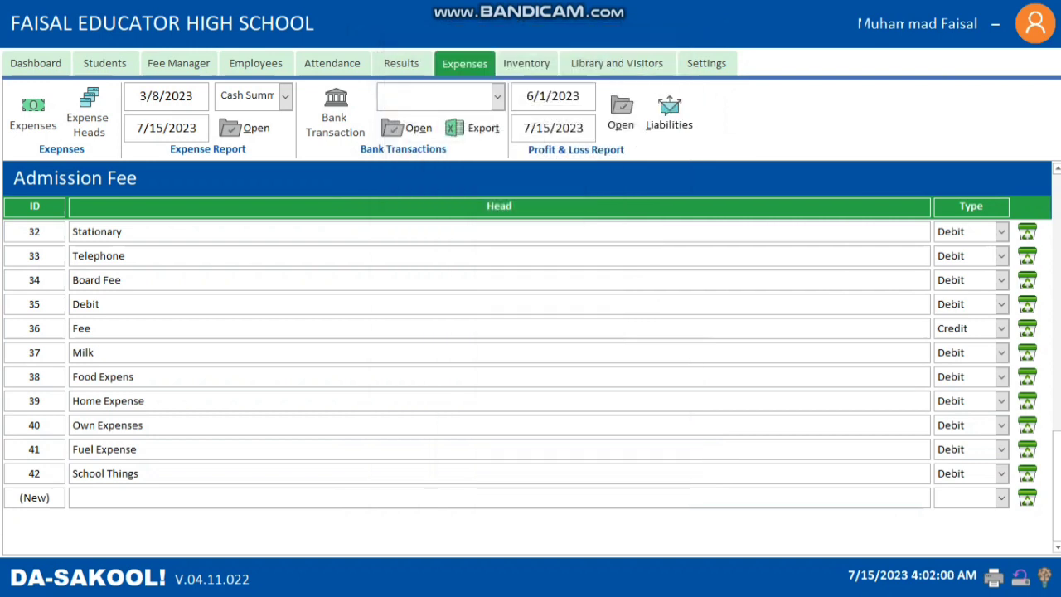
key(super)
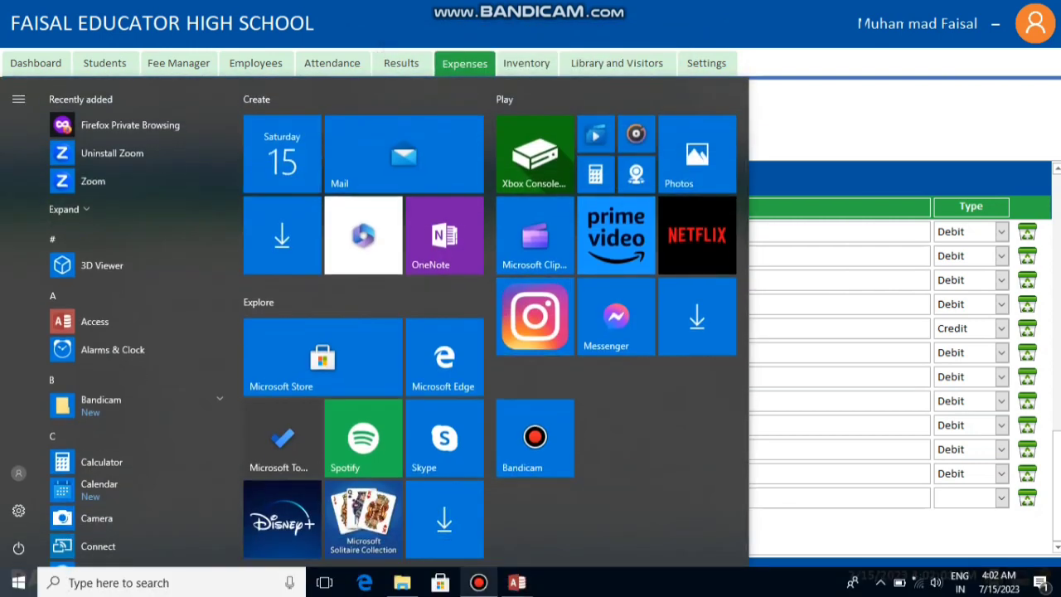
click(478, 583)
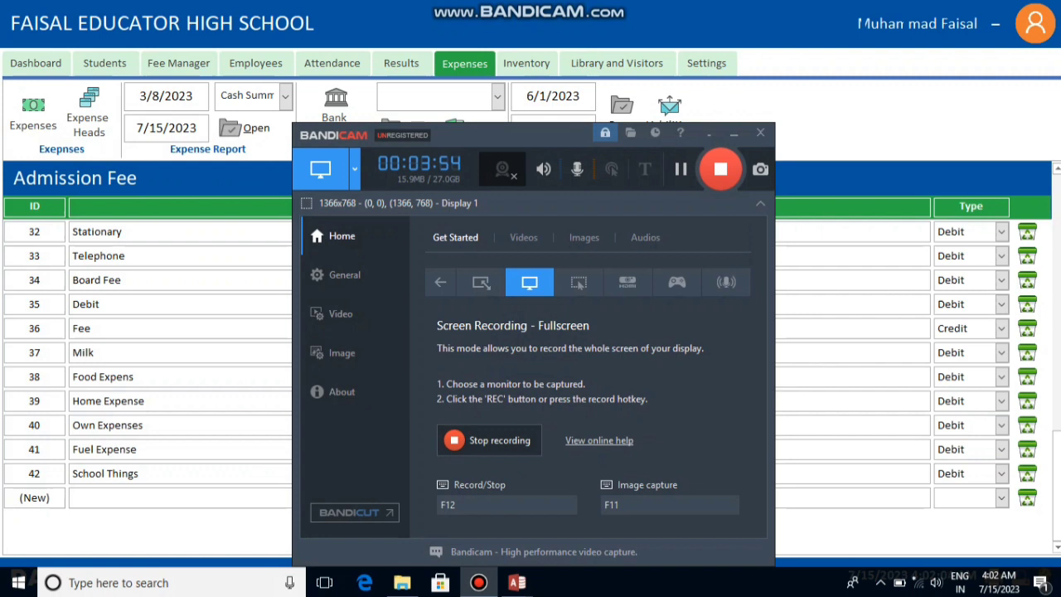